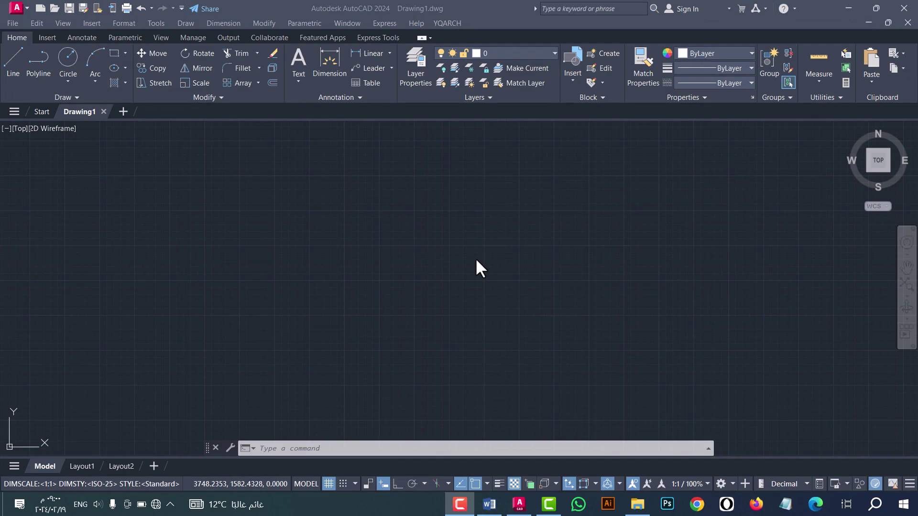
Step: Bring the empty Drawing1 canvas in AutoCAD 2024 into focus
left_click(476, 259)
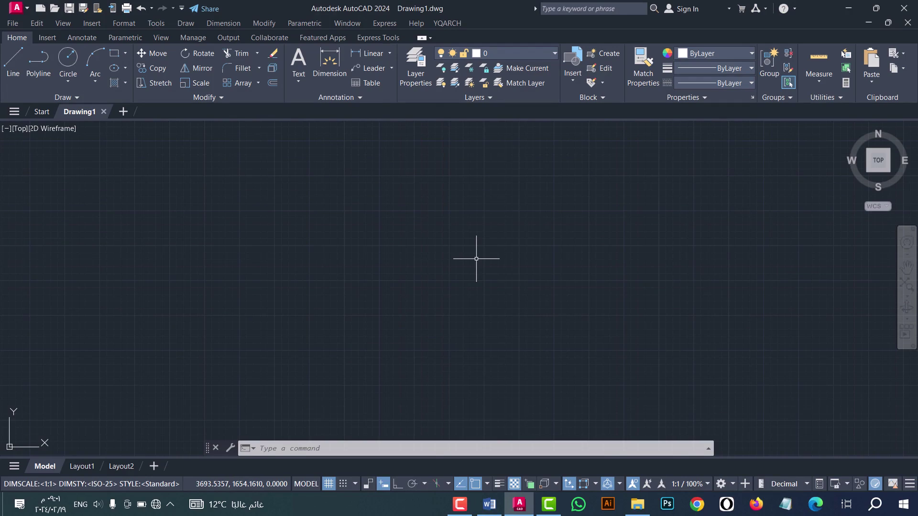
Step: Set the drawing units to centimetres (cm) with the YQUNITS command
type("yq")
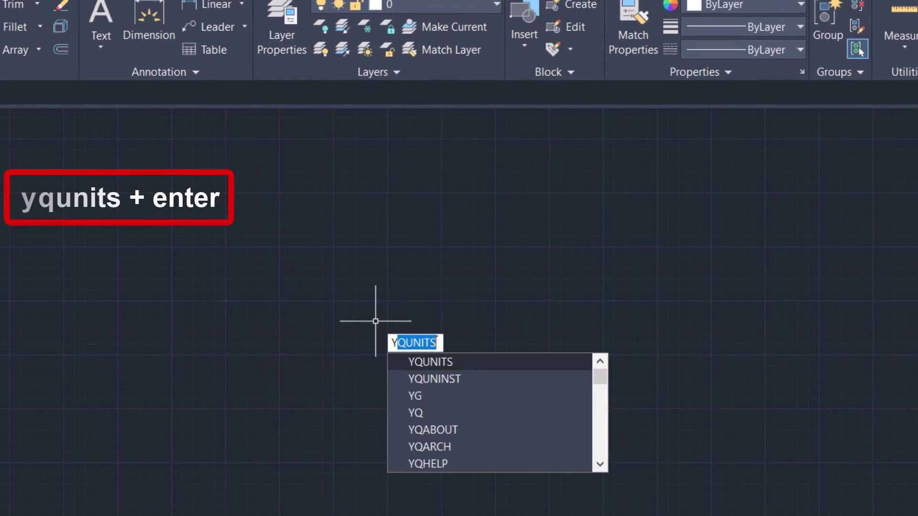
type("units")
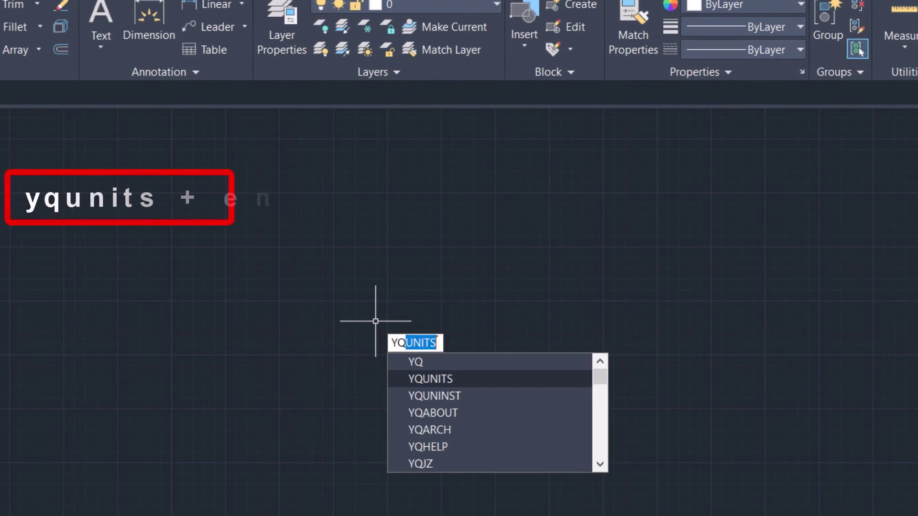
key("Return")
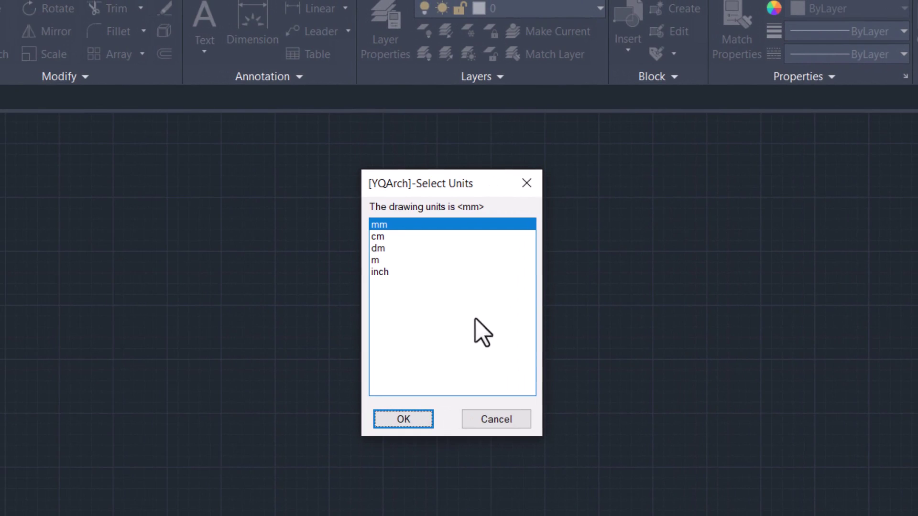
left_click(395, 236)
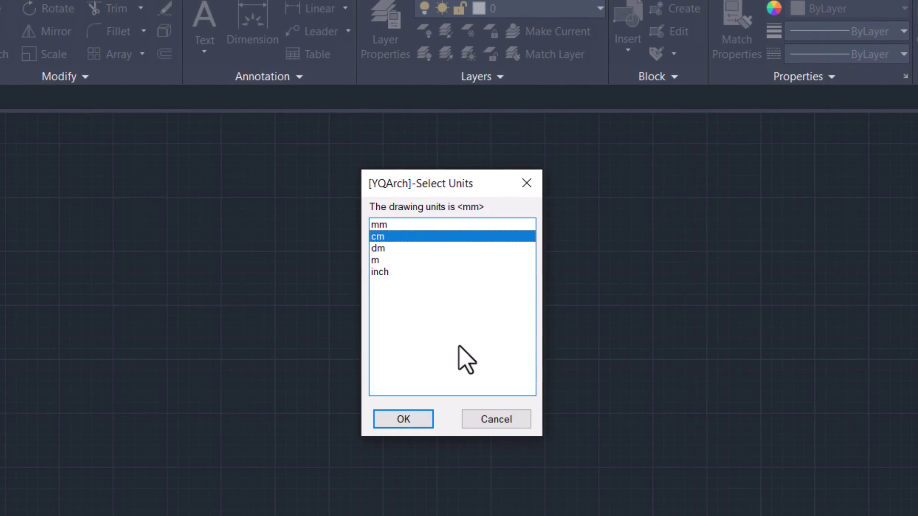
left_click(415, 423)
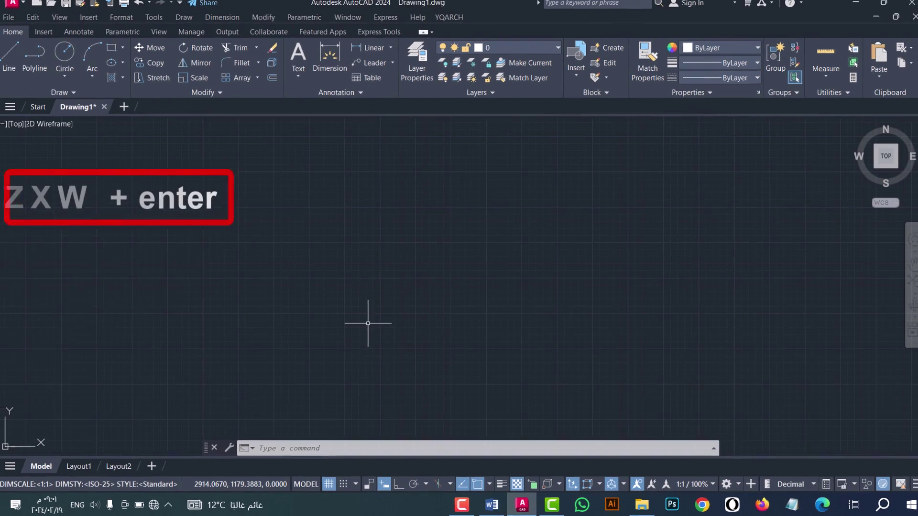
Step: Place a 1:10 axis grid with breadths 500 200 500 and depths 350 500 400 using ZXW
type("ZXW")
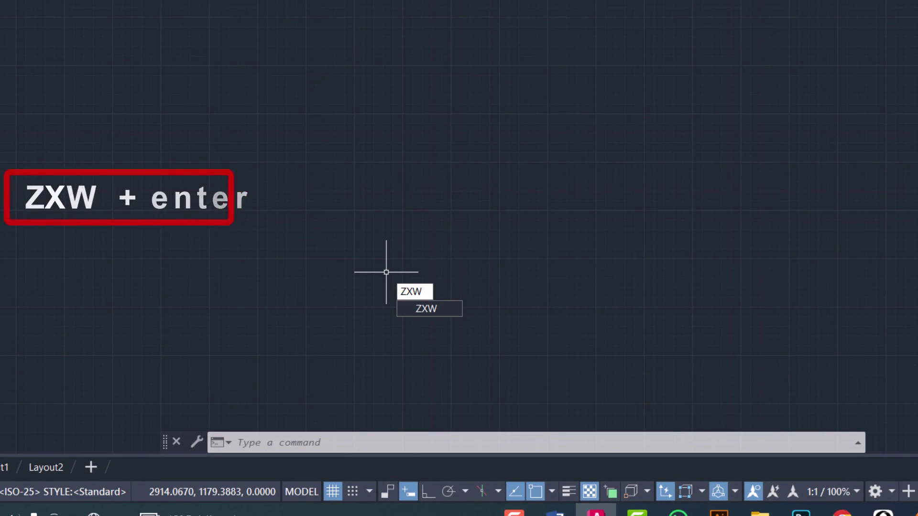
key("Return")
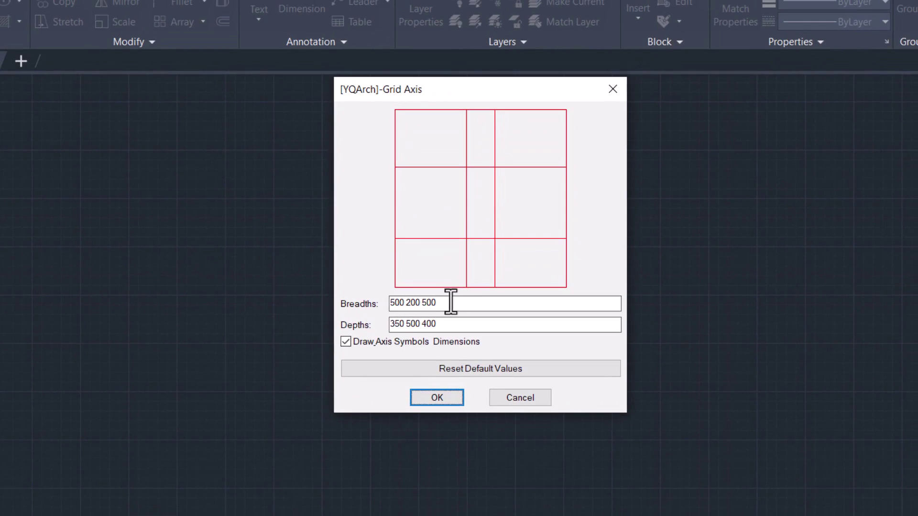
left_click_drag(450, 302, 397, 304)
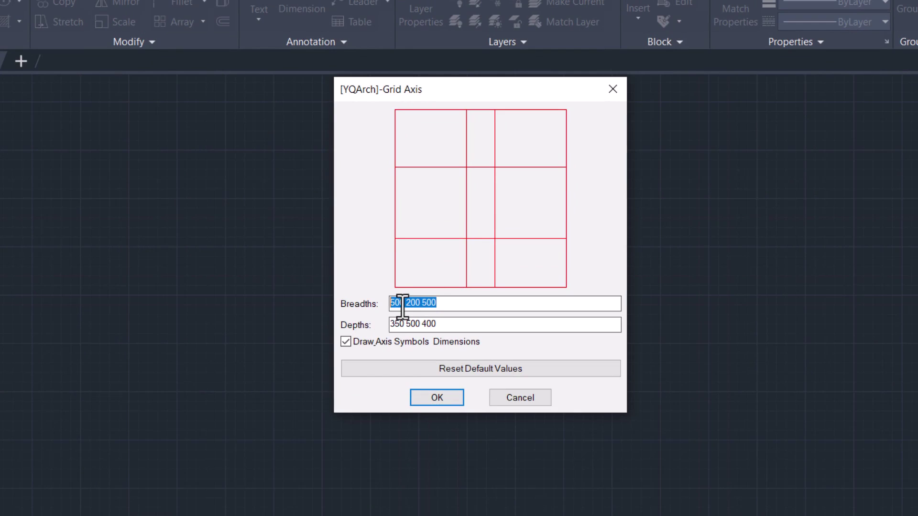
left_click_drag(452, 324, 371, 330)
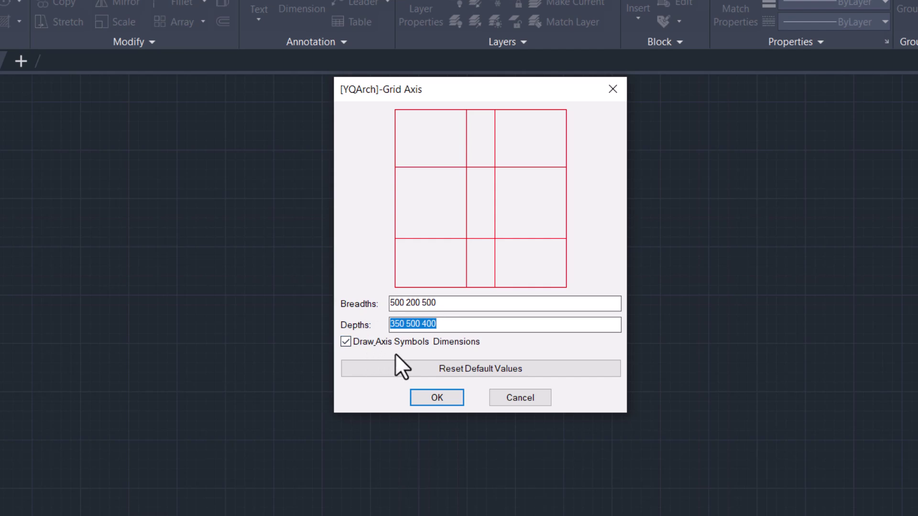
left_click(436, 396)
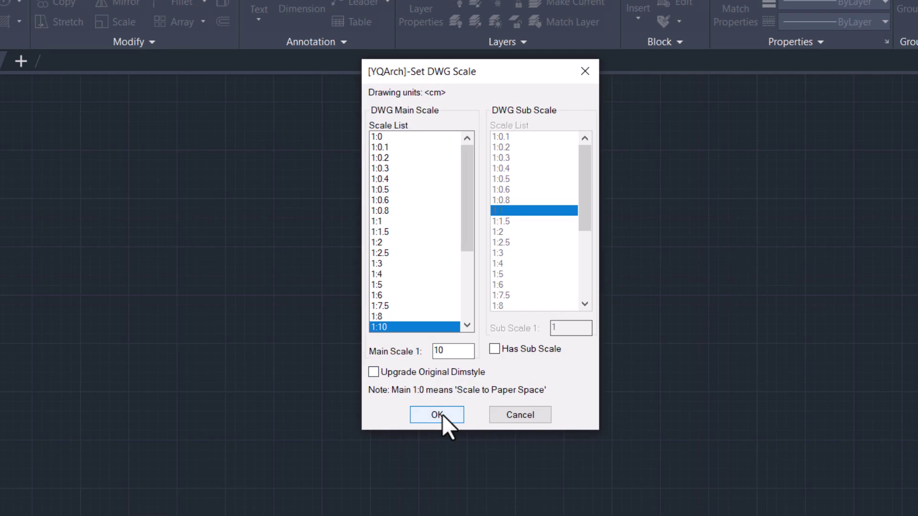
left_click(436, 414)
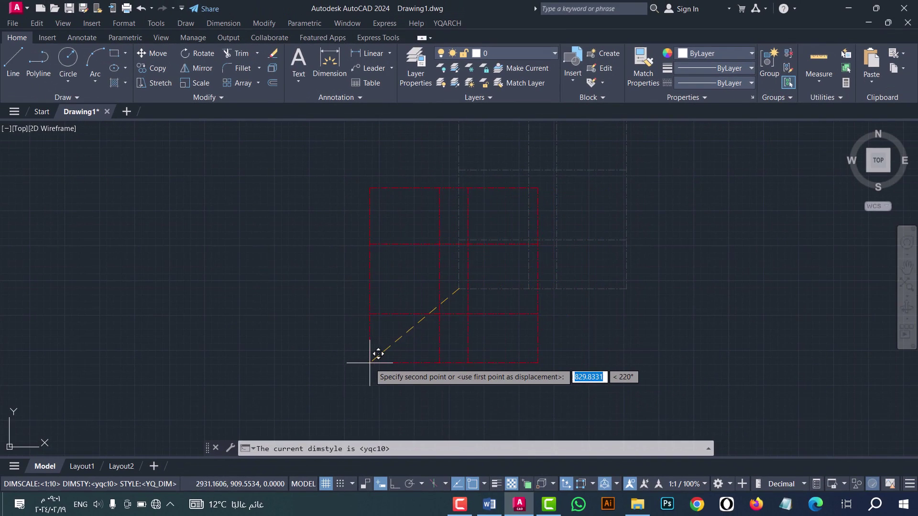
left_click(370, 363)
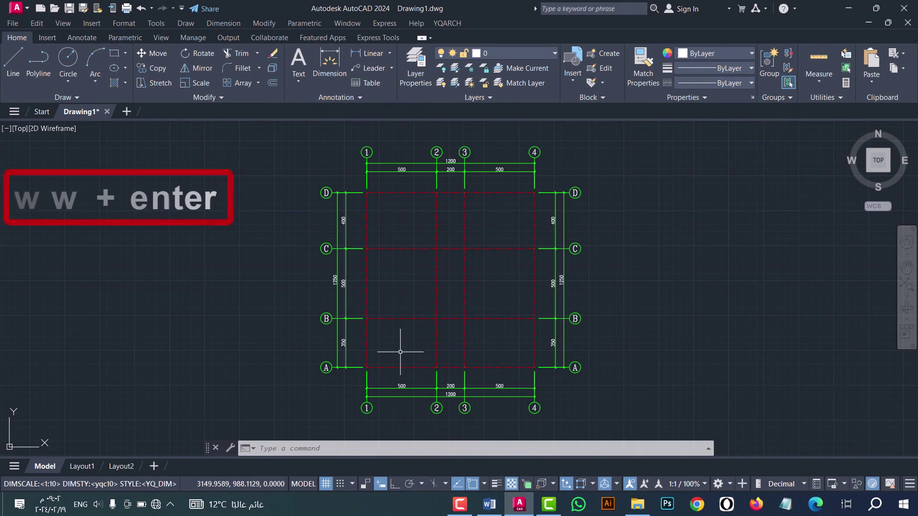
Step: Build 20-thick walls with XWW along every axis line of the grid
type("x")
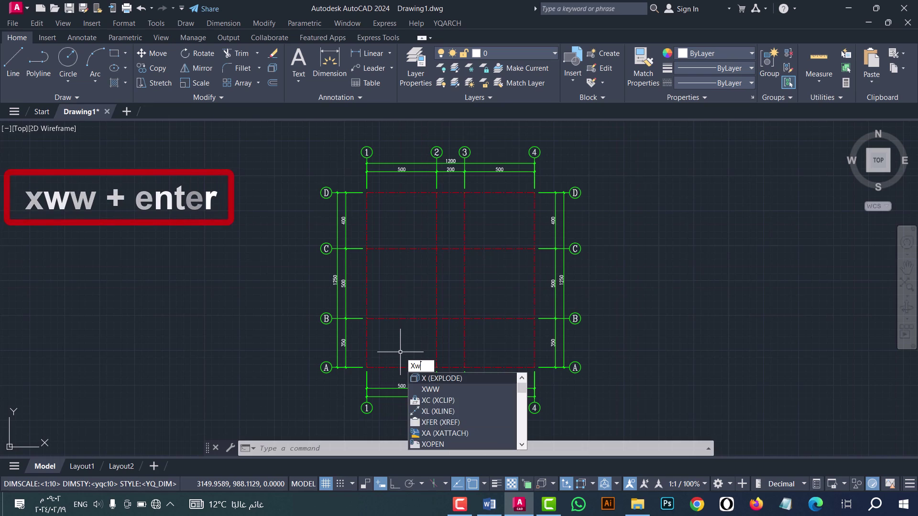
type("ww")
key("Return")
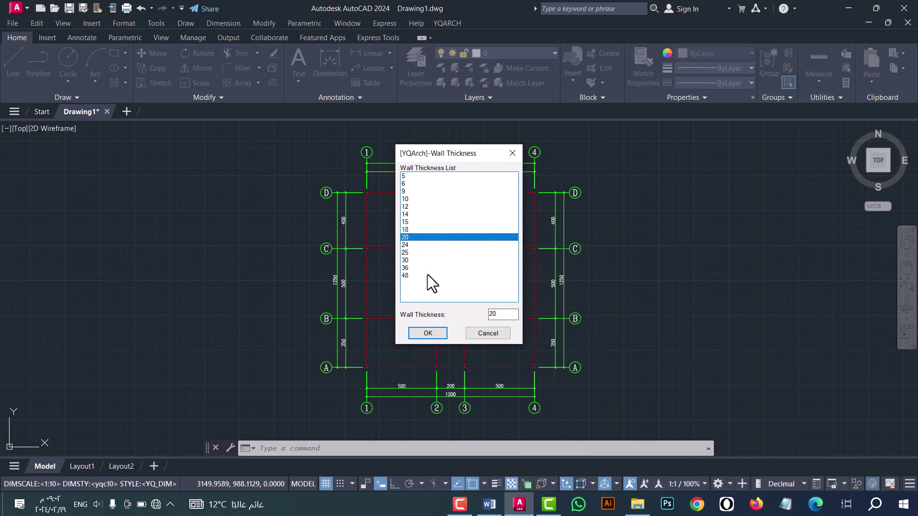
left_click(429, 334)
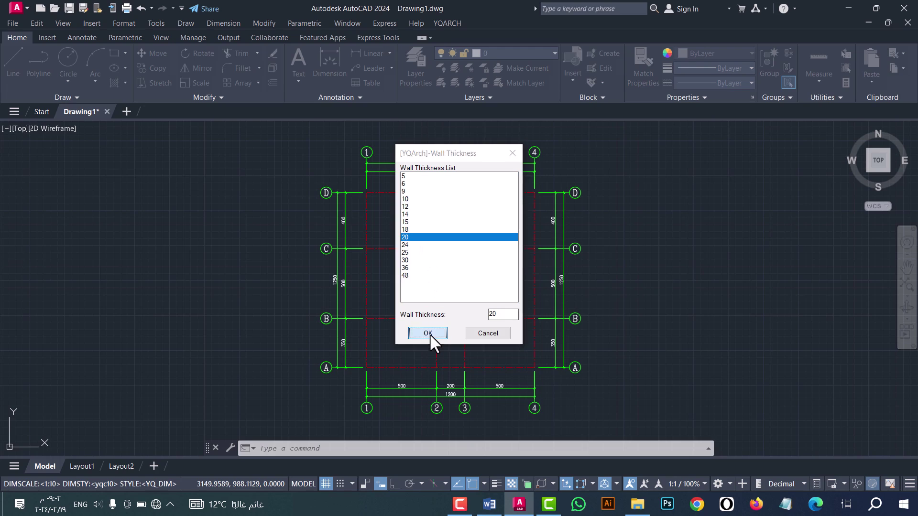
left_click(357, 373)
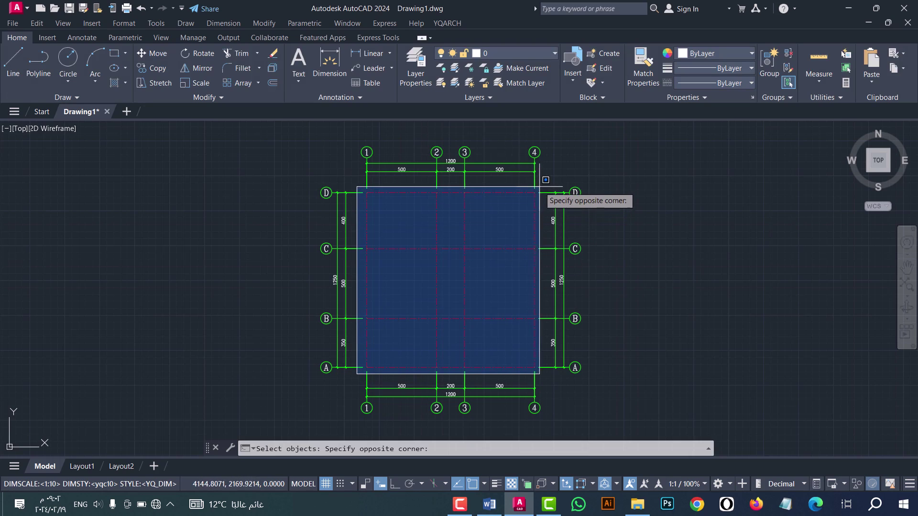
left_click(541, 188)
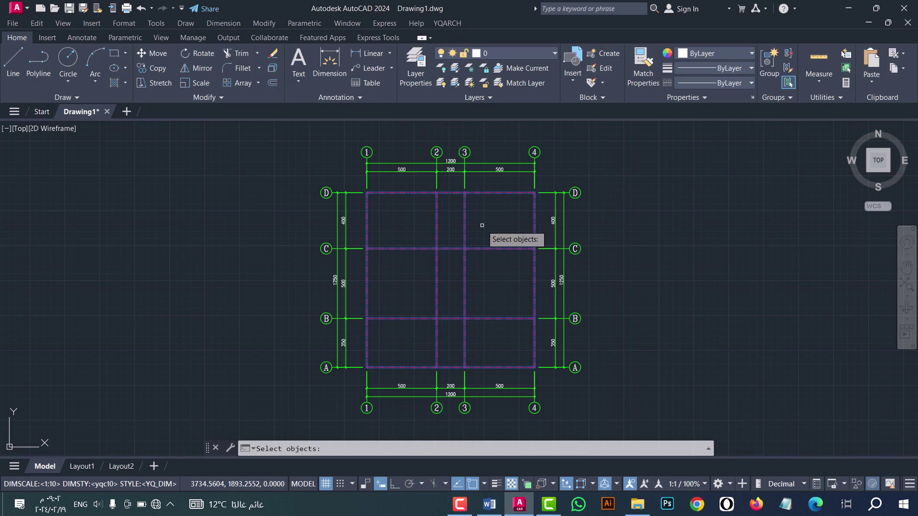
key("Return")
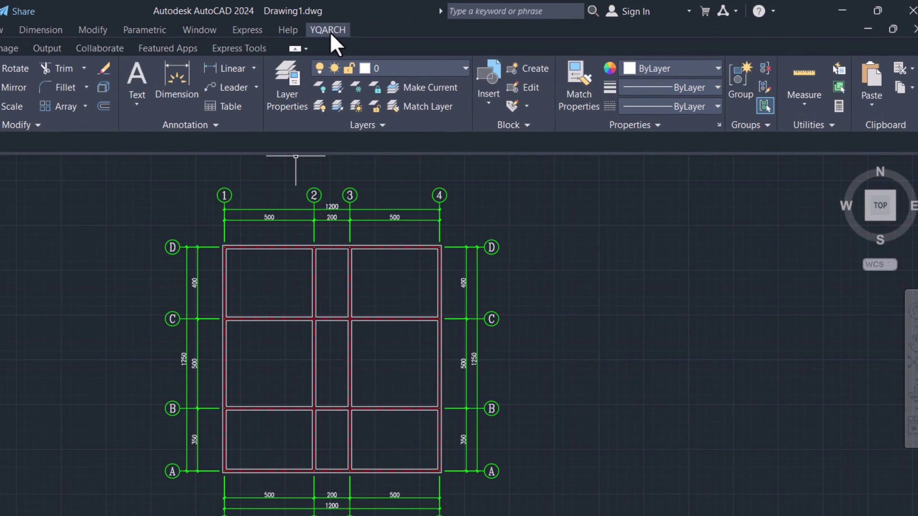
left_click(447, 23)
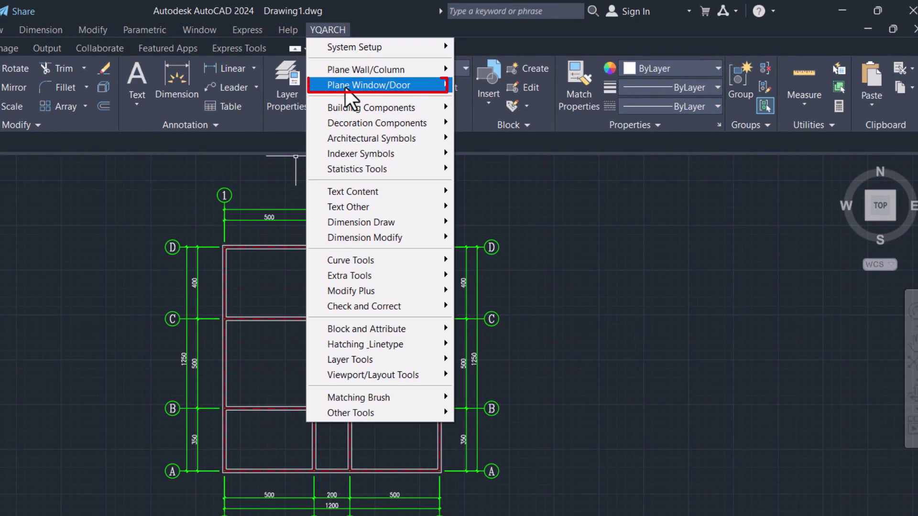
mouse_move(328, 29)
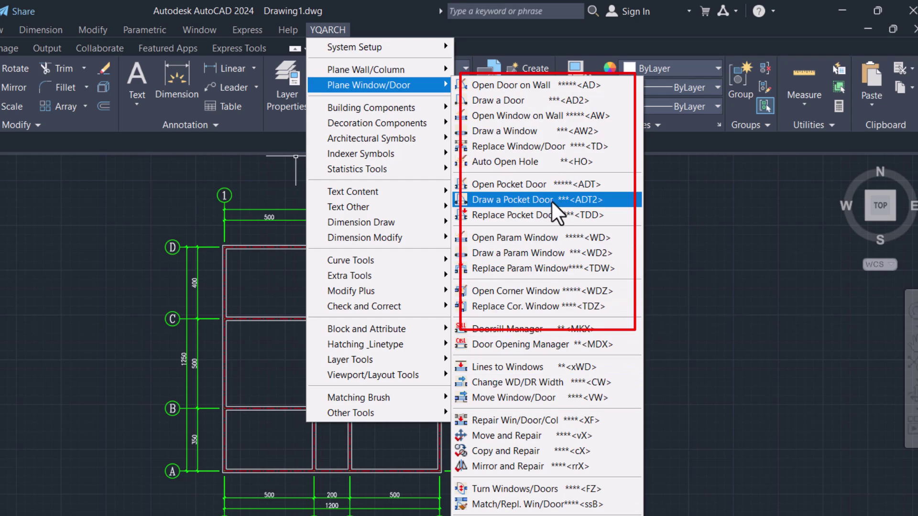
left_click(94, 309)
left_click(43, 341)
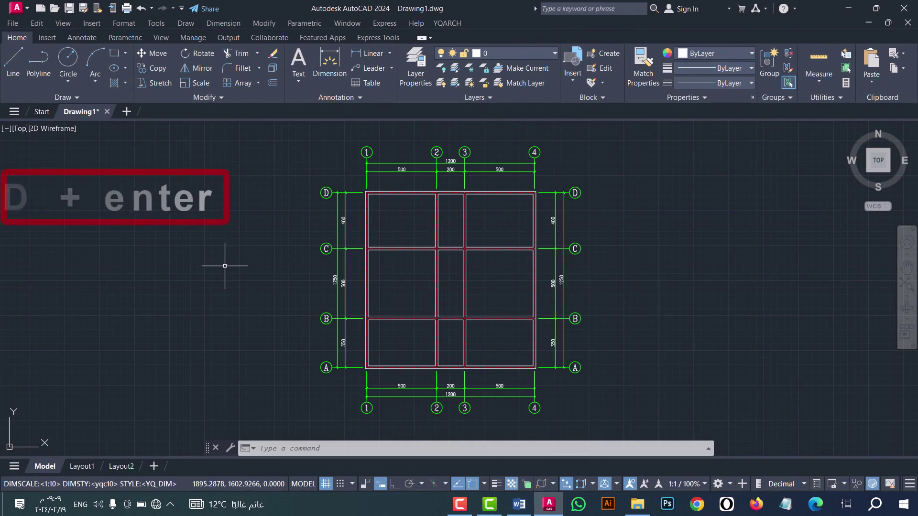
Step: Start the AD door command and pick the R14:DR_D01 single swing door style
type("AD")
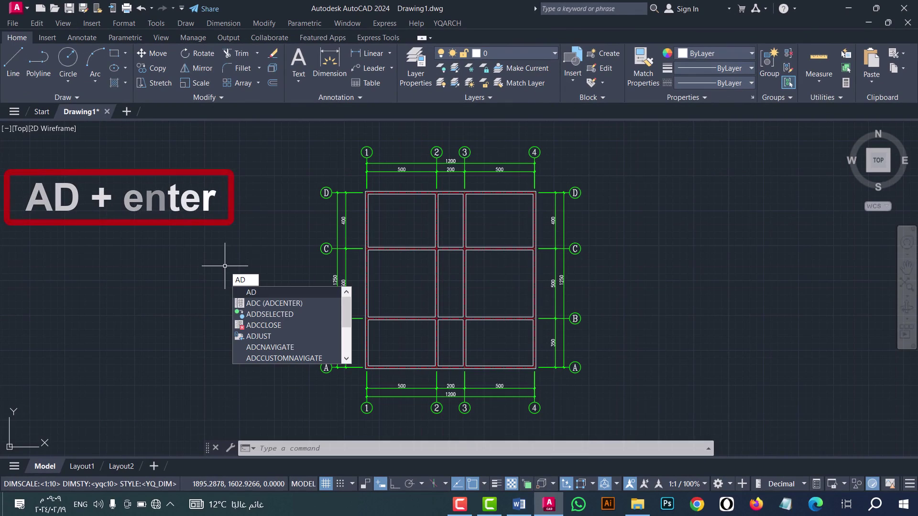
key("Return")
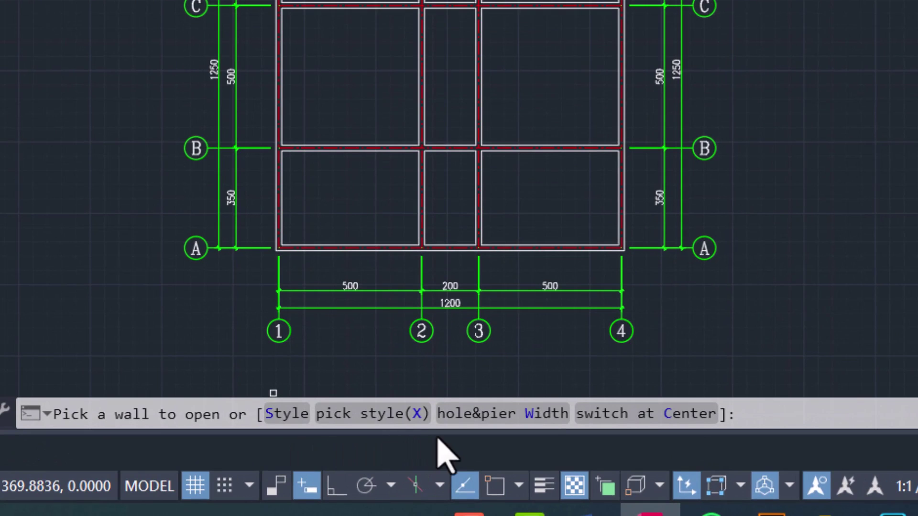
left_click(283, 416)
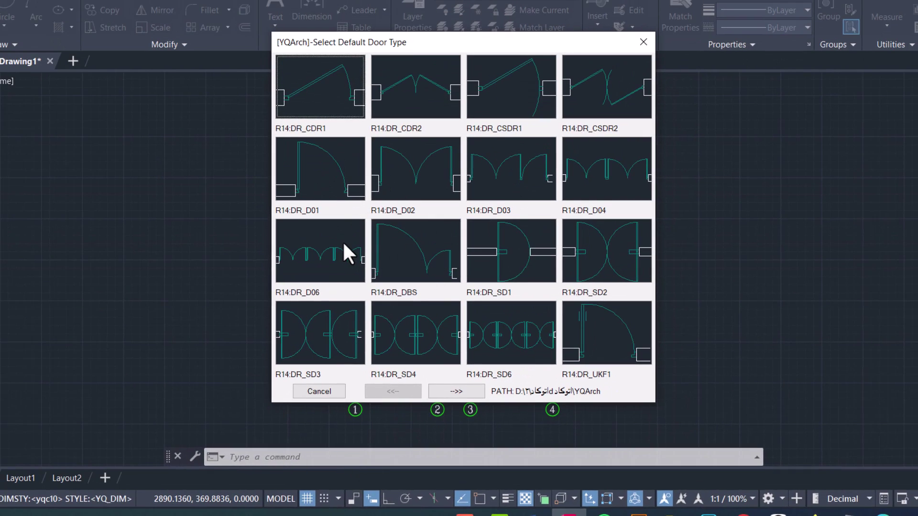
left_click(457, 391)
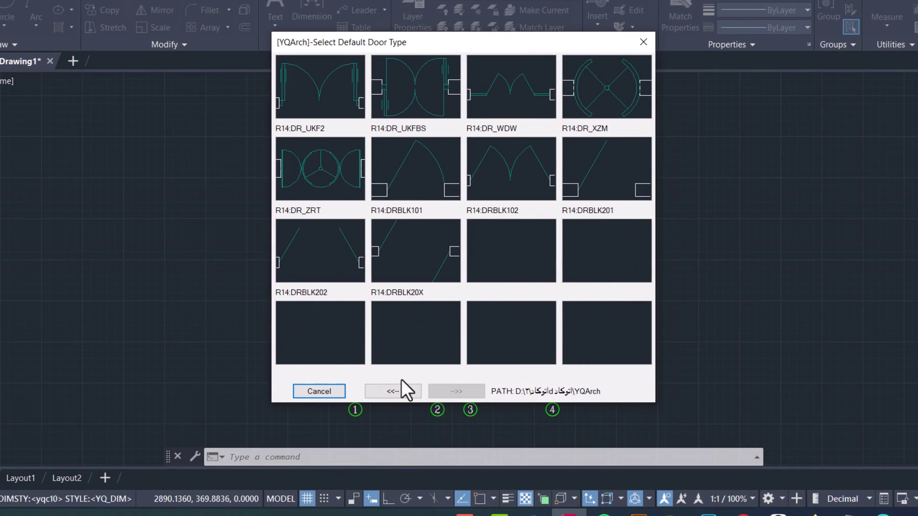
left_click(397, 391)
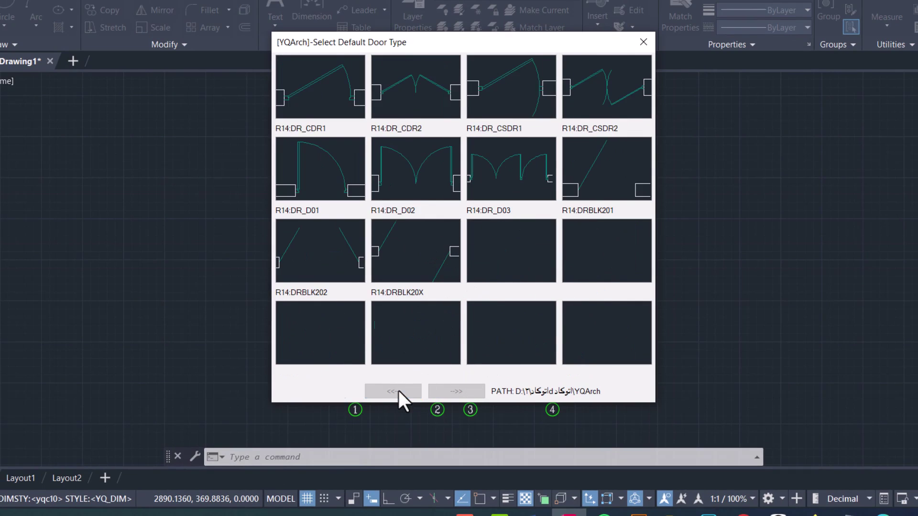
left_click(325, 175)
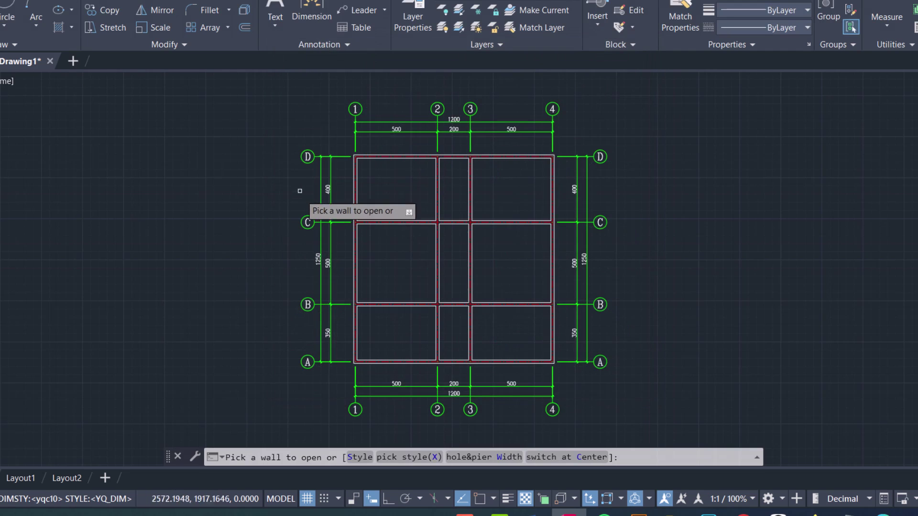
Step: Set the door's pier width to 20 in the Door/Pier Width settings
left_click(497, 461)
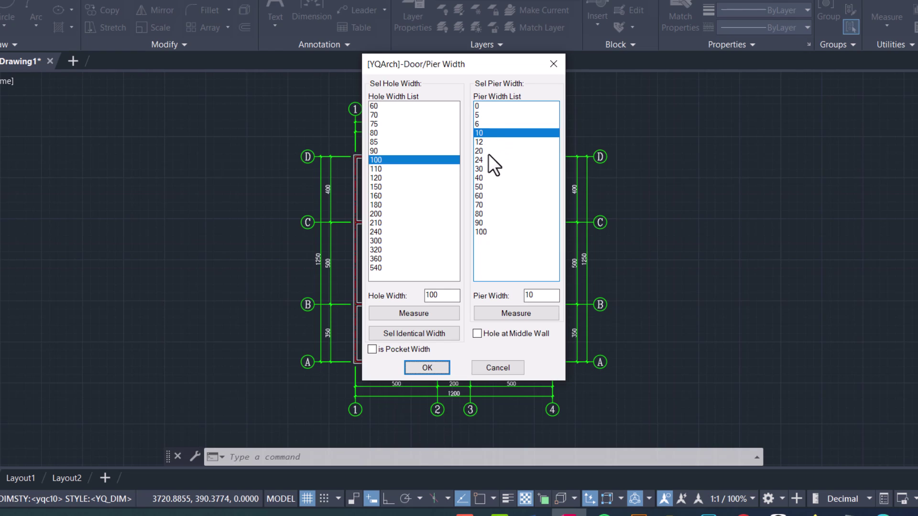
left_click(487, 151)
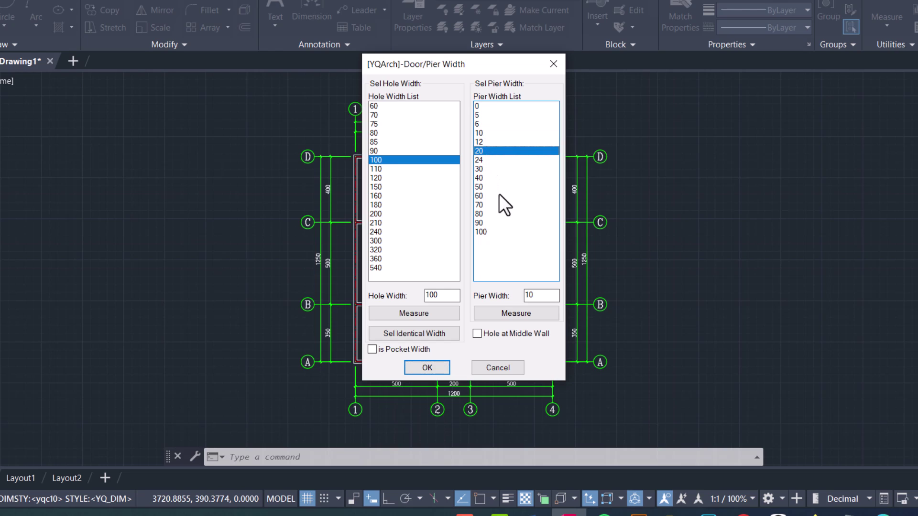
left_click(439, 368)
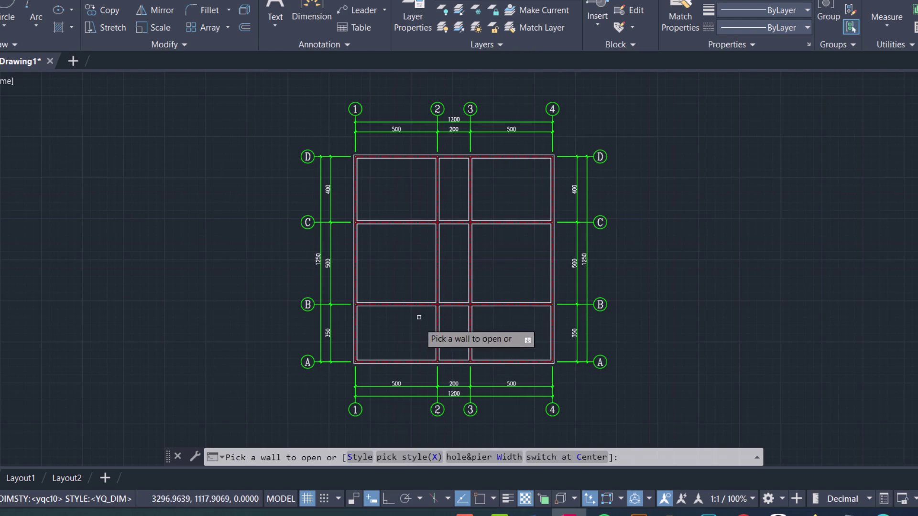
Step: Cut the 100-wide door into the axis C wall near axis 2, swinging upward
scroll(426, 213, "up", 4)
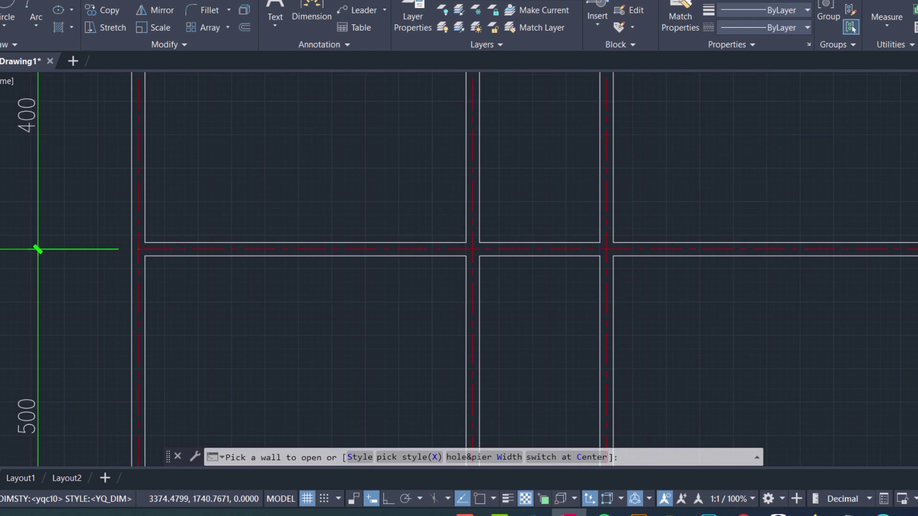
left_click(418, 249)
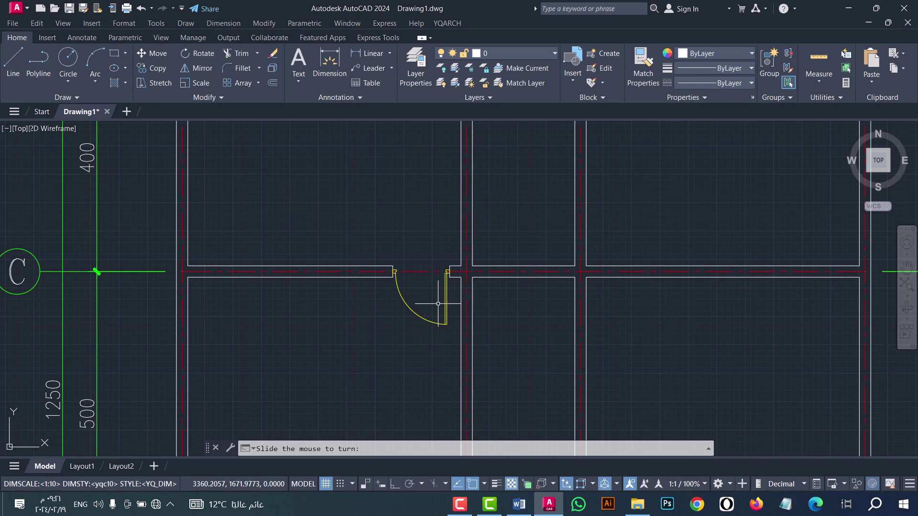
left_click(433, 247)
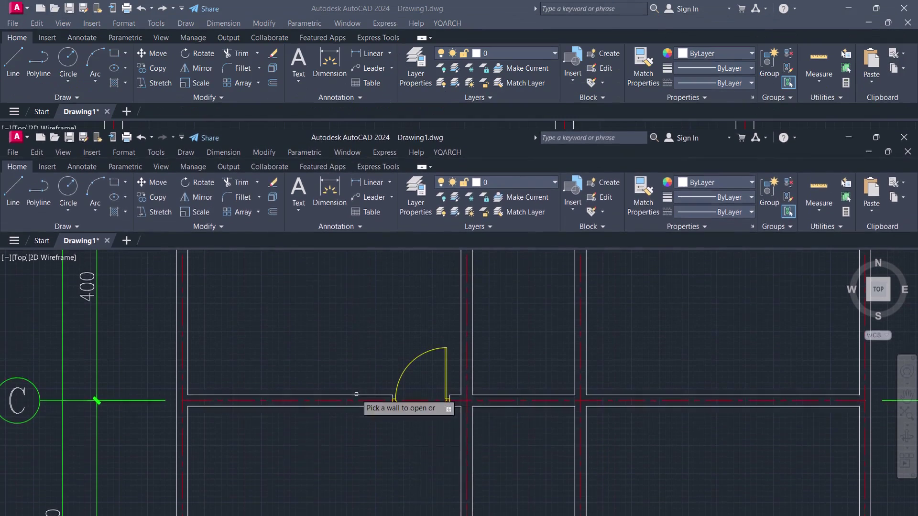
left_click(356, 394)
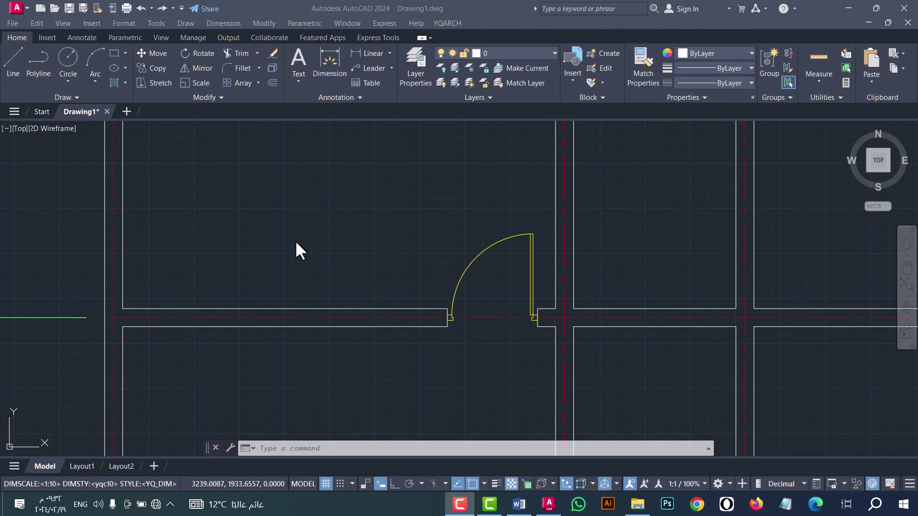
Step: Restart the door command and choose the R14:DR_D02 double door type
left_click(295, 234)
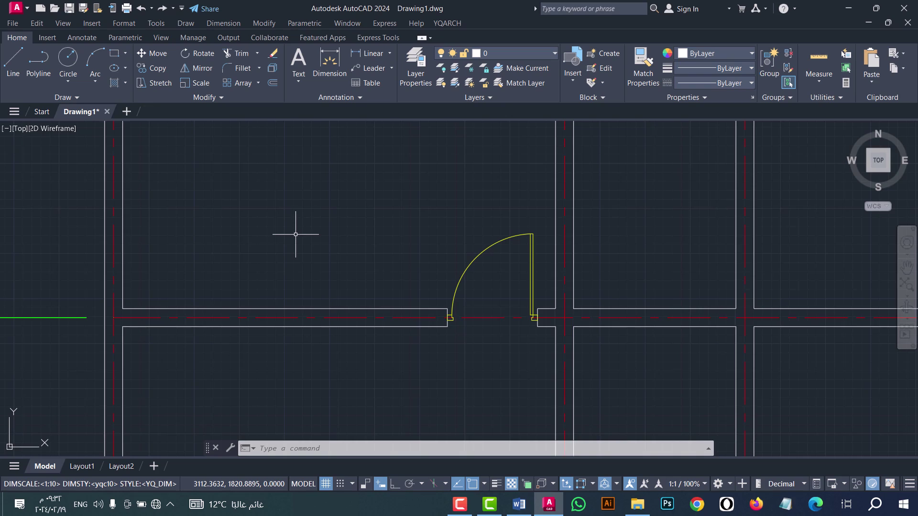
type("a")
key("Return")
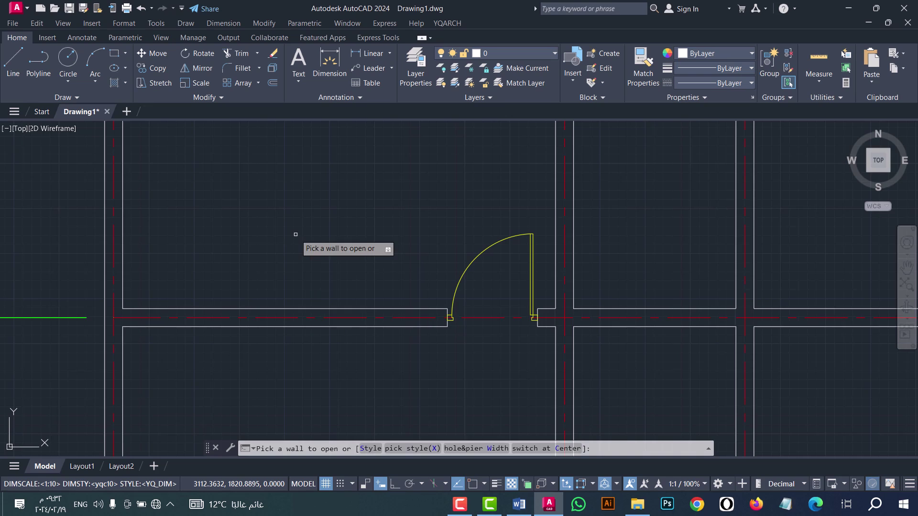
left_click(372, 449)
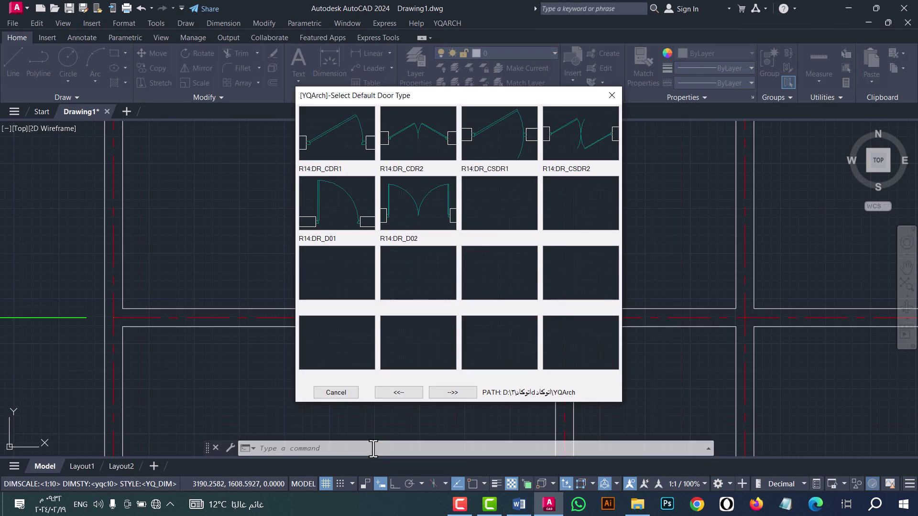
double_click(429, 206)
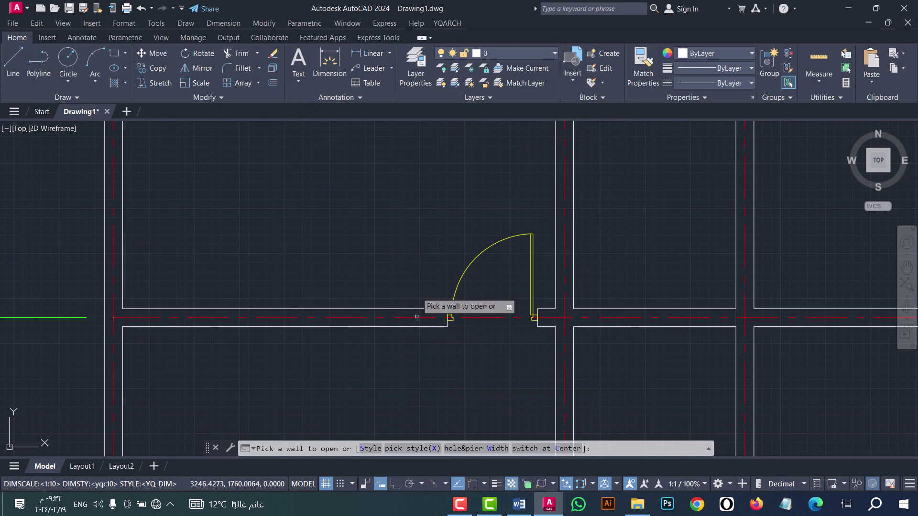
Step: Set the door hole width to 200 and pier width to 20
left_click(490, 450)
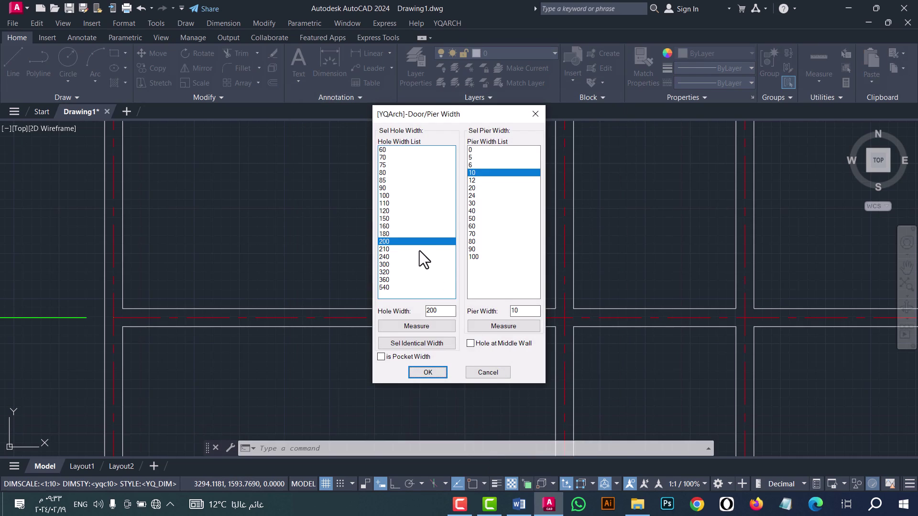
left_click(396, 242)
left_click(474, 190)
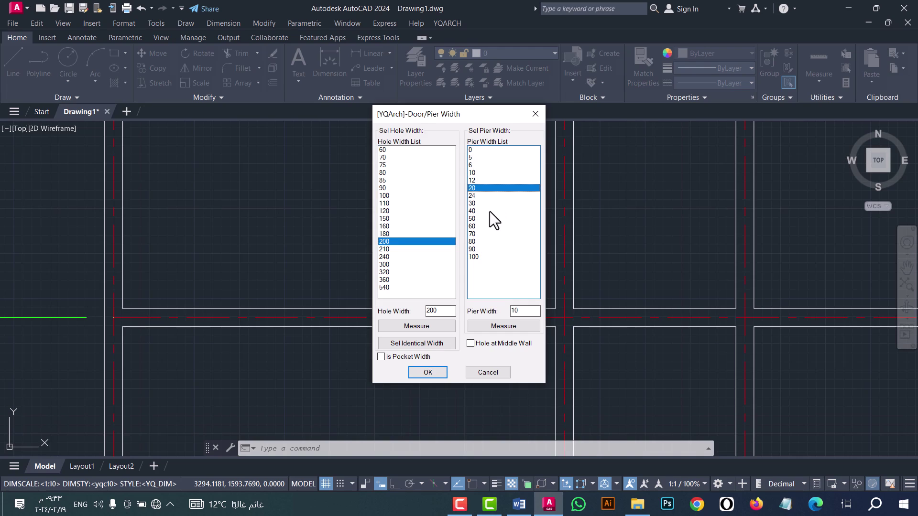
left_click(428, 372)
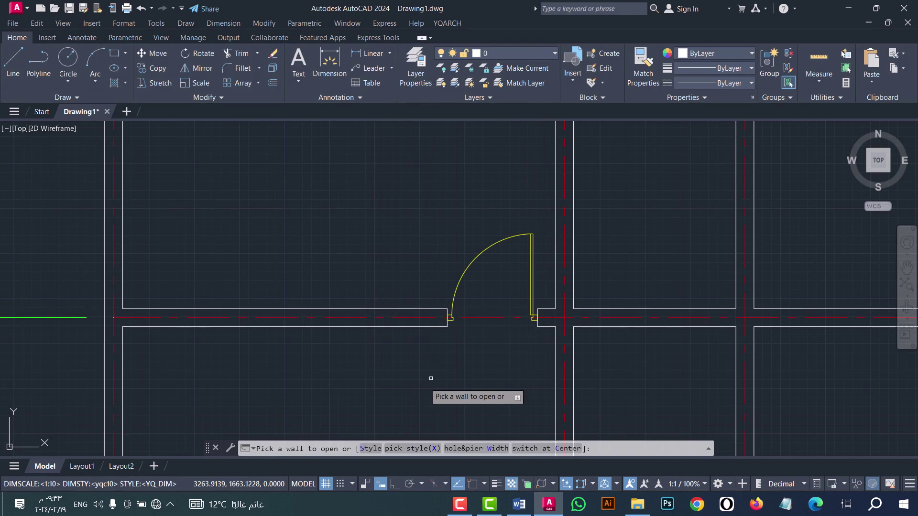
Step: Place the double door in the axis D wall between axes 1 and 2, swinging inward
scroll(417, 379, "down", 1)
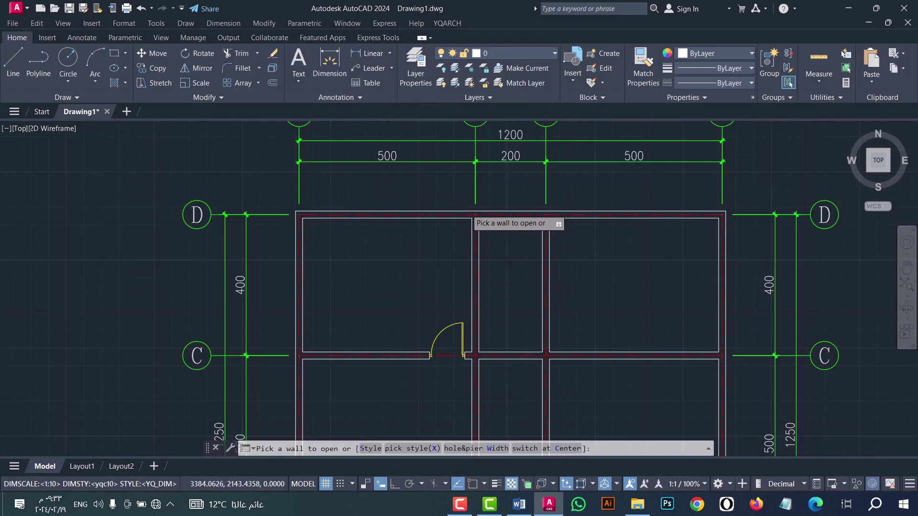
scroll(467, 211, "up", 4)
left_click(472, 243)
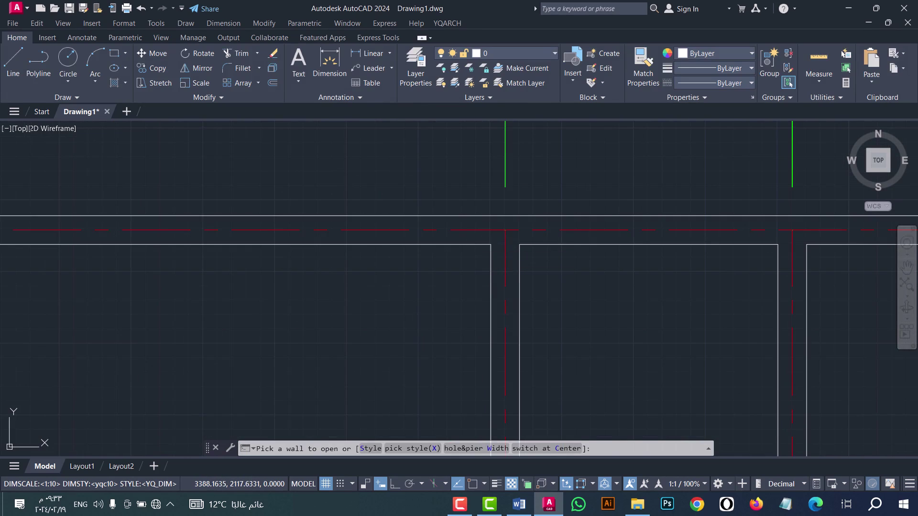
left_click(459, 239)
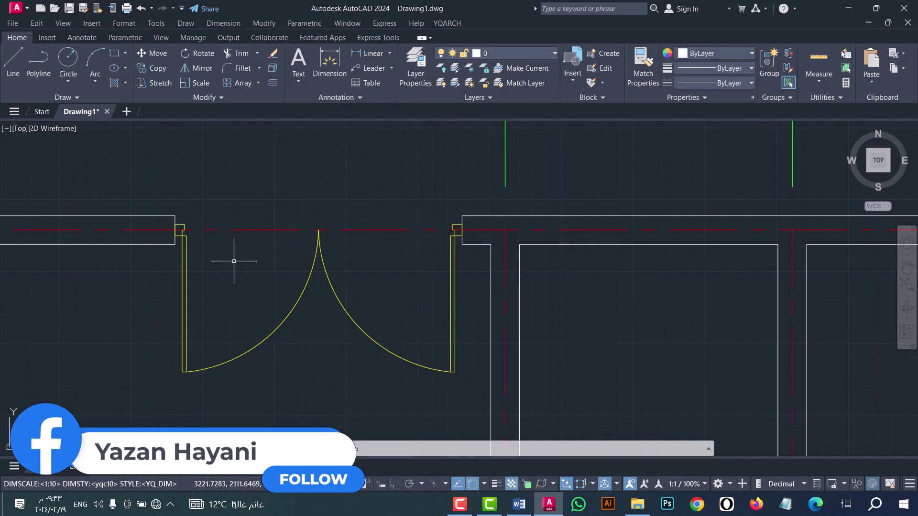
key("space")
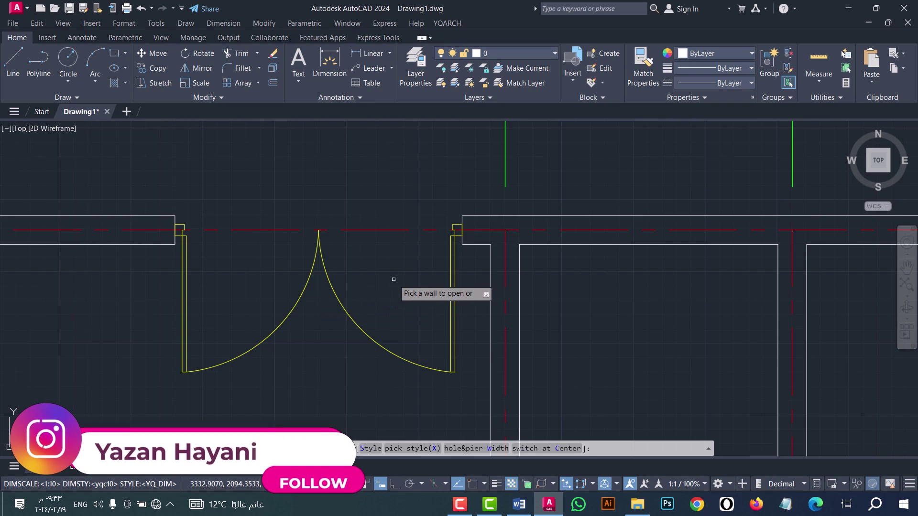
right_click(407, 269)
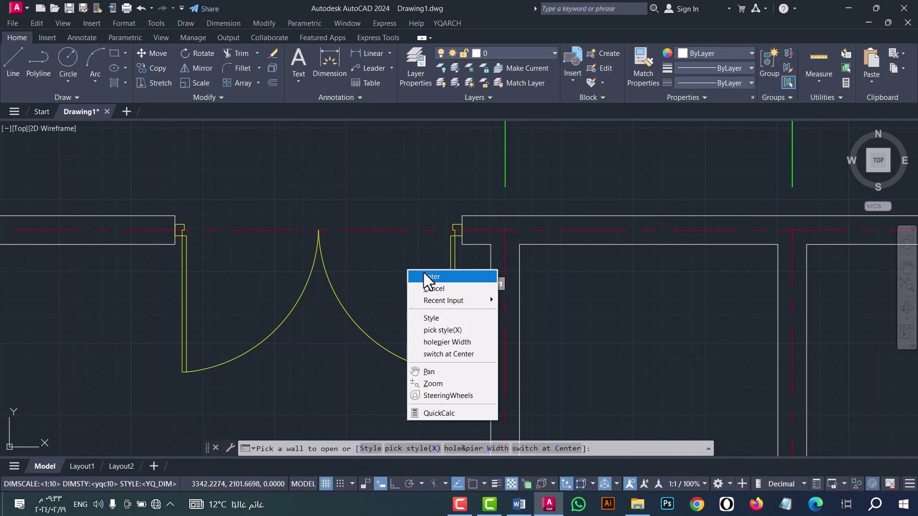
left_click(422, 274)
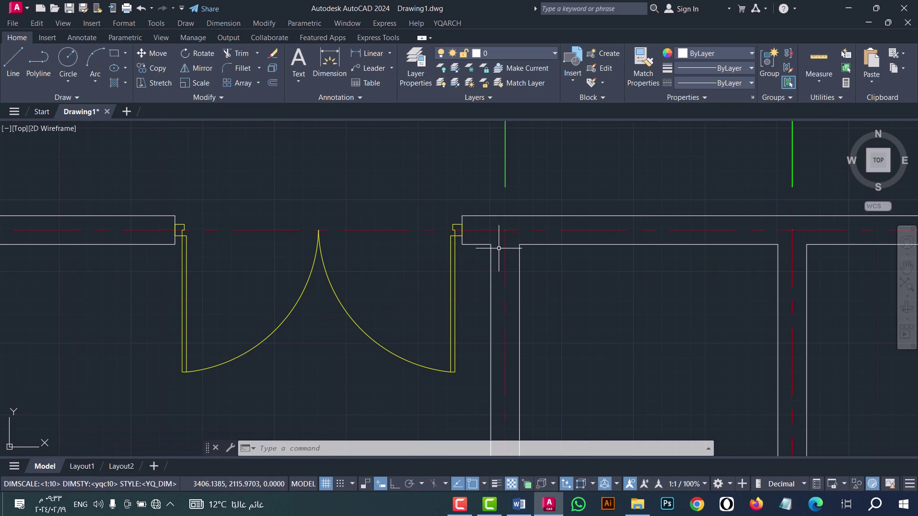
Step: Zoom into the wall corner and restart the AD door-opening command
scroll(498, 248, "up", 3)
scroll(482, 243, "up", 3)
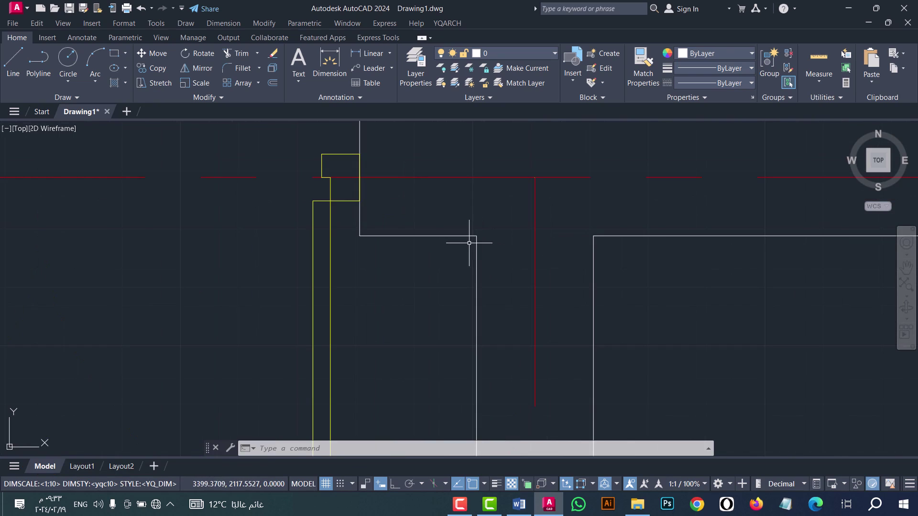
left_click(477, 236)
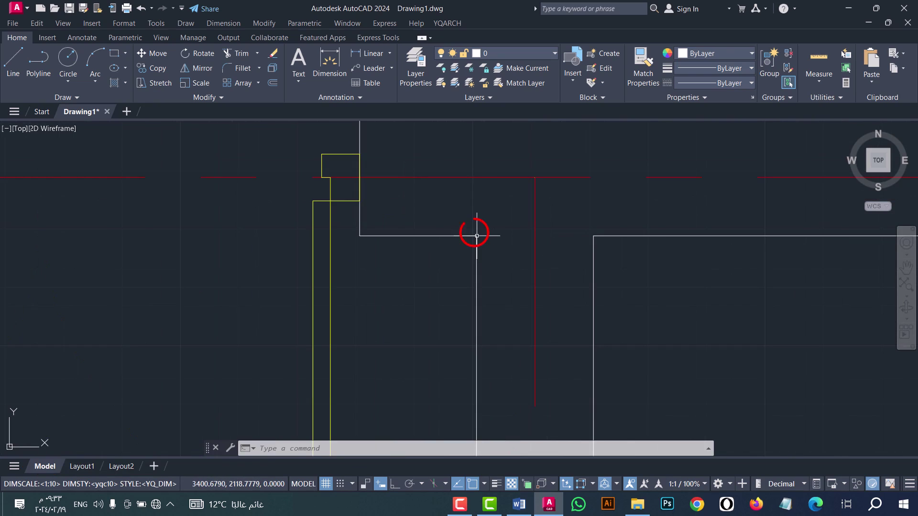
left_click(365, 239)
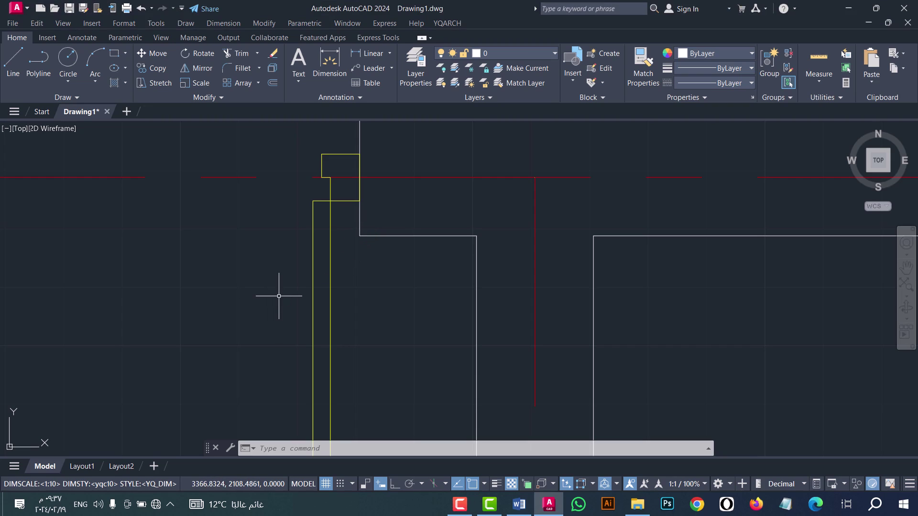
type("a")
type("d")
key("Return")
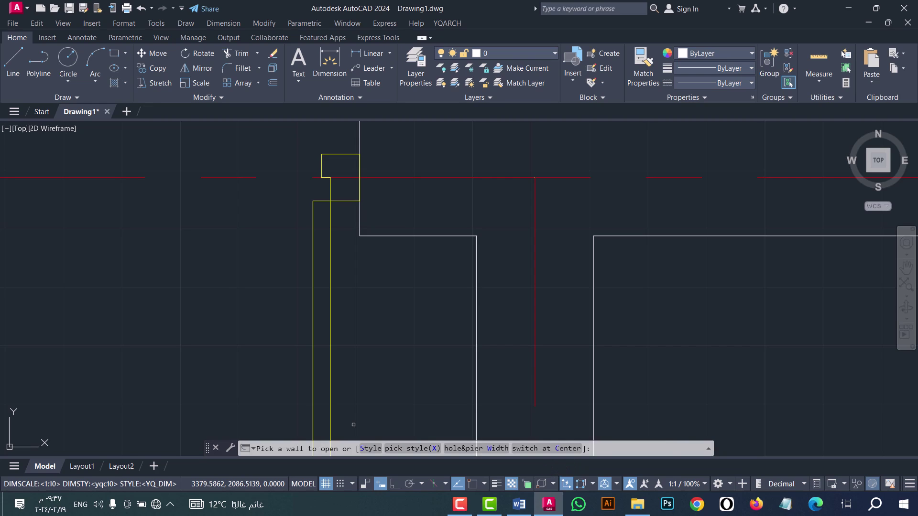
Step: Insert a double door in the right room's top wall and set its swing
scroll(519, 356, "down", 2)
scroll(433, 289, "down", 2)
scroll(442, 285, "down", 1)
scroll(445, 281, "down", 2)
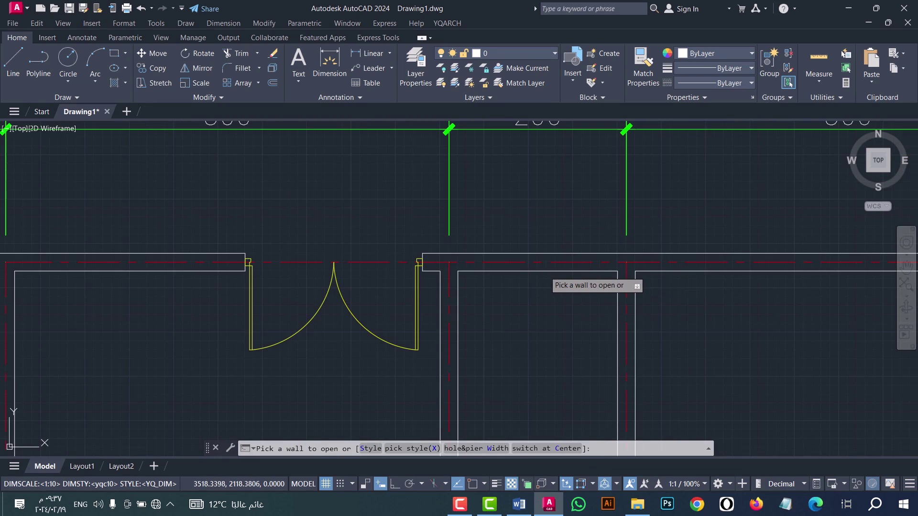
left_click(544, 271)
scroll(514, 271, "down", 3)
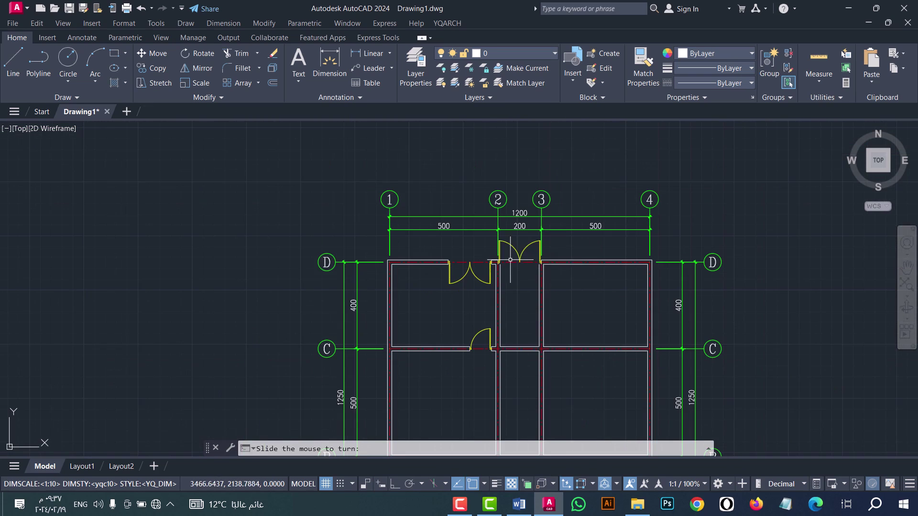
left_click(526, 283)
Step: Re-insert the double door in the right opening, fix its swing, and finish placement
scroll(614, 281, "up", 2)
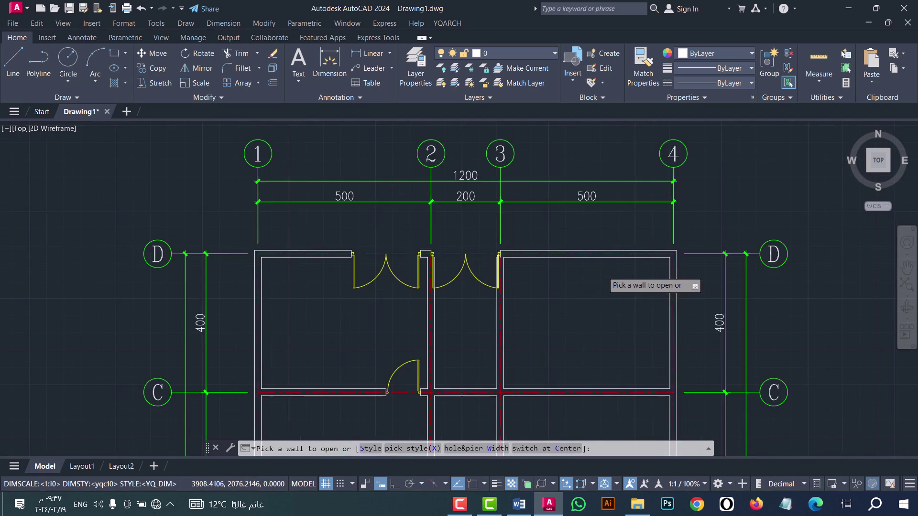
scroll(603, 268, "up", 2)
left_click(596, 248)
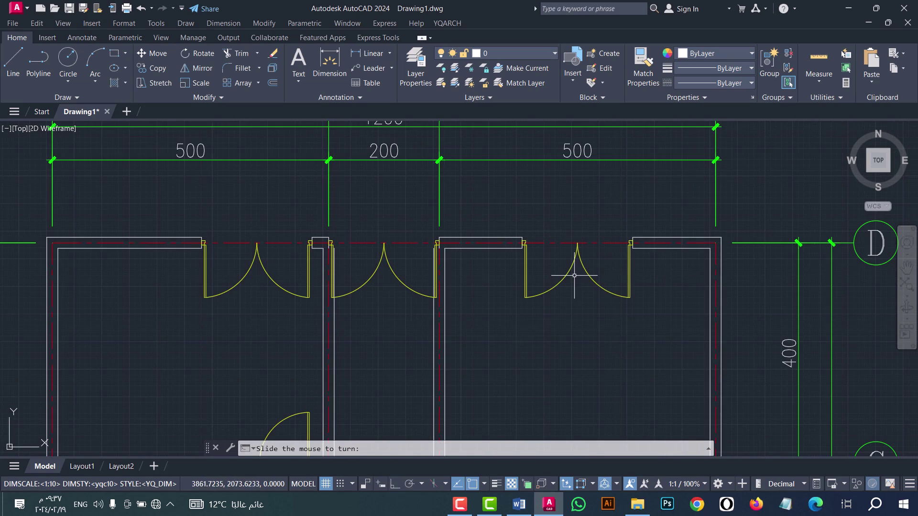
left_click(559, 331)
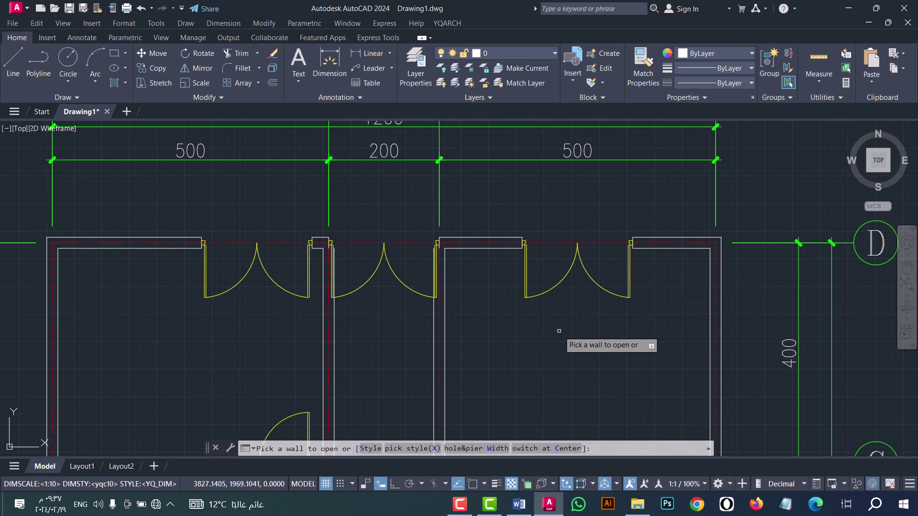
key("Escape")
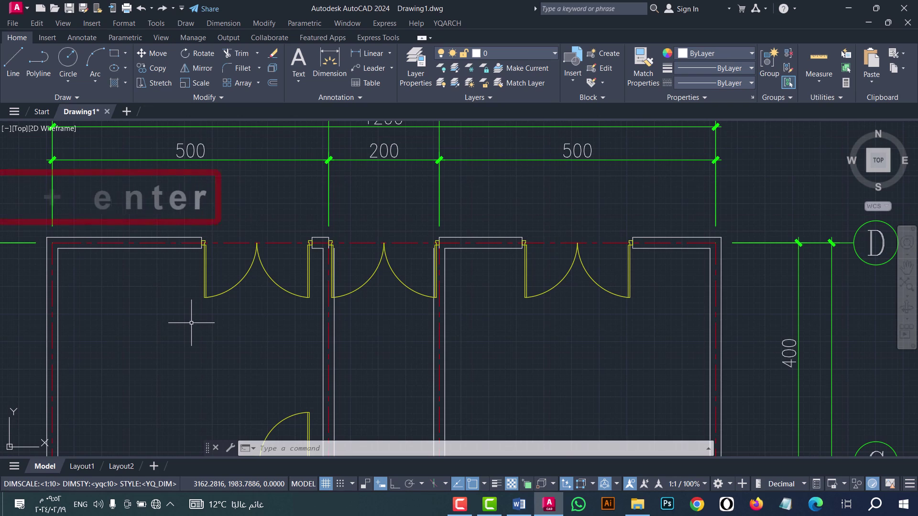
Step: Place an R14:DR_CDR1 single door between two points on the left outer wall, swinging outward
type("ad2")
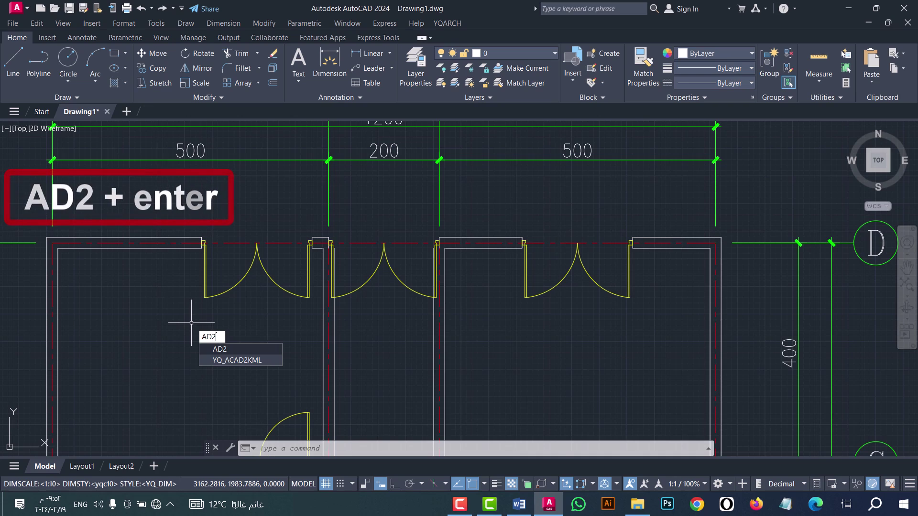
key("Return")
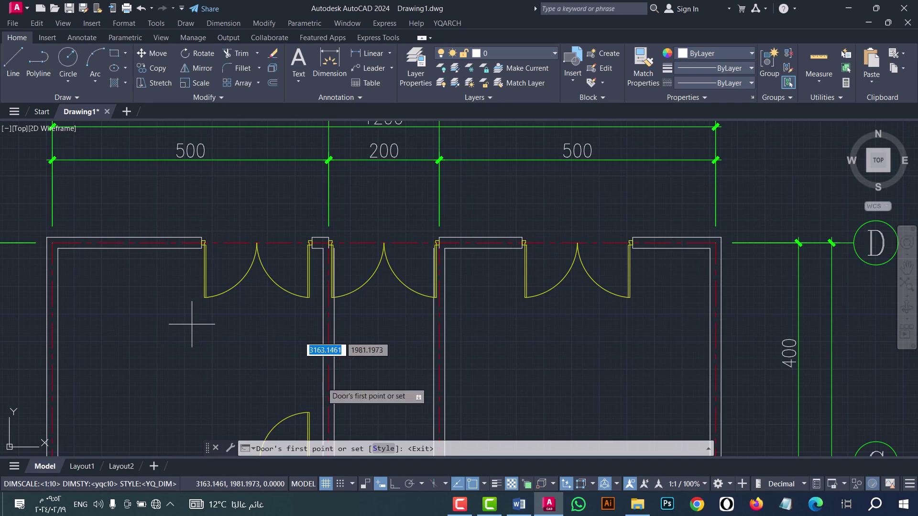
left_click(384, 450)
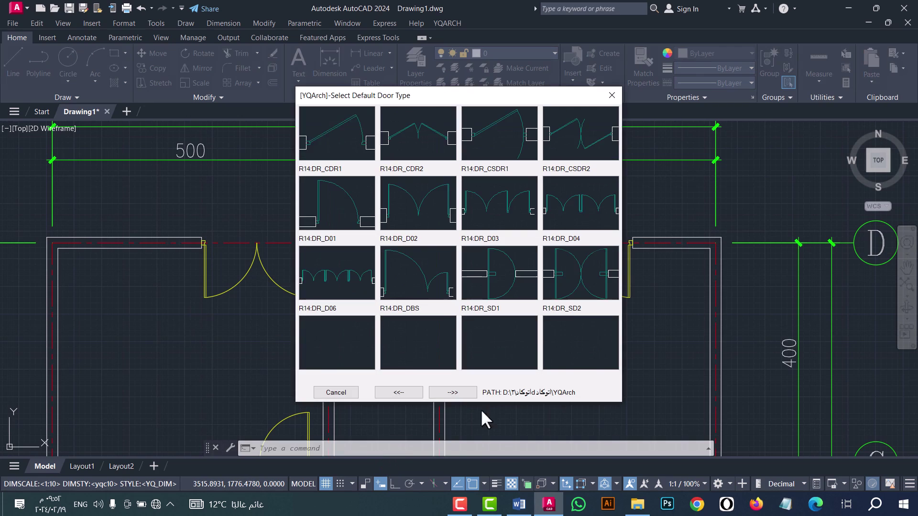
left_click(346, 145)
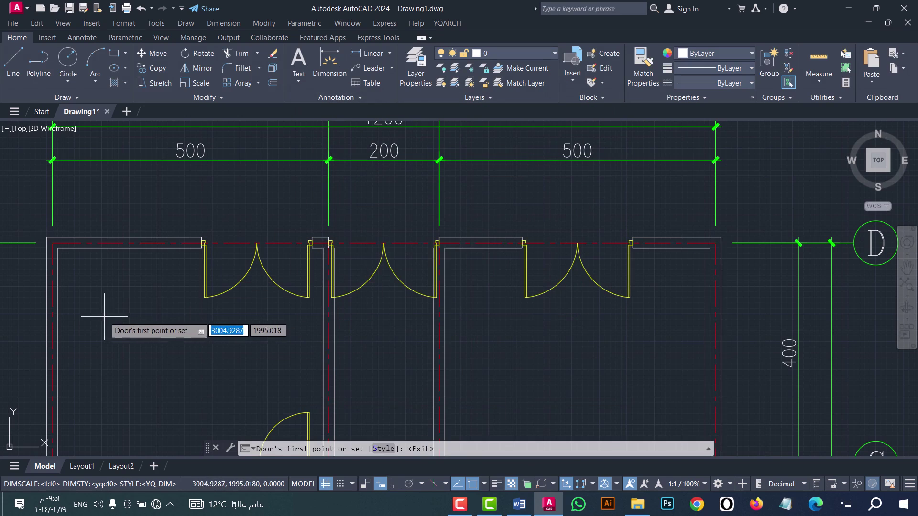
scroll(57, 304, "up", 4)
scroll(108, 303, "down", 2)
scroll(11, 287, "up", 4)
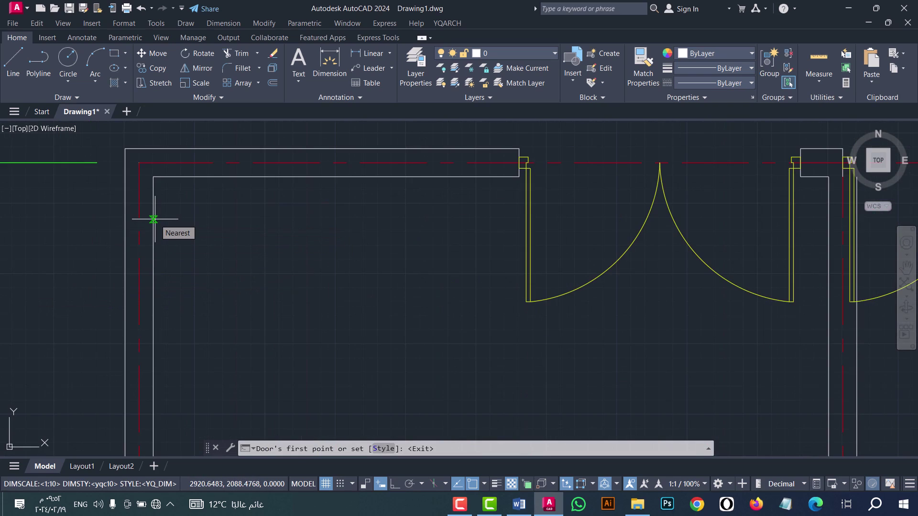
left_click(153, 220)
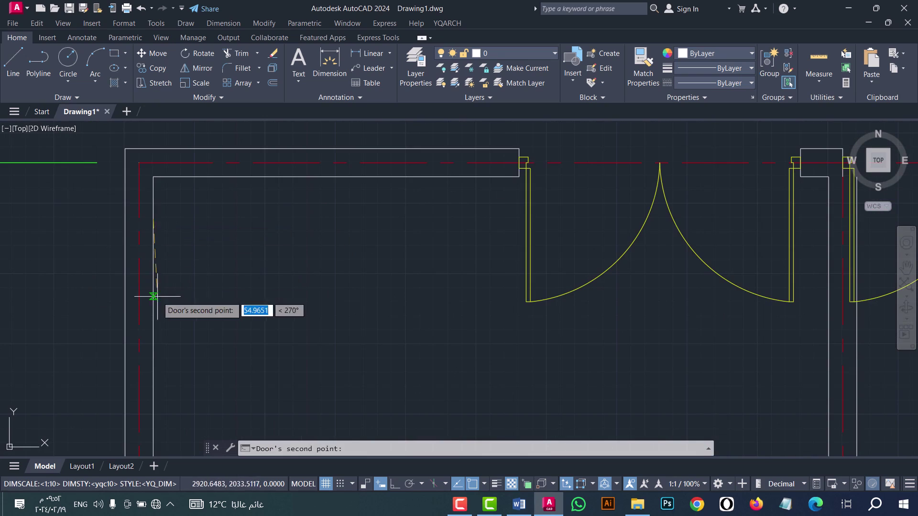
left_click(153, 333)
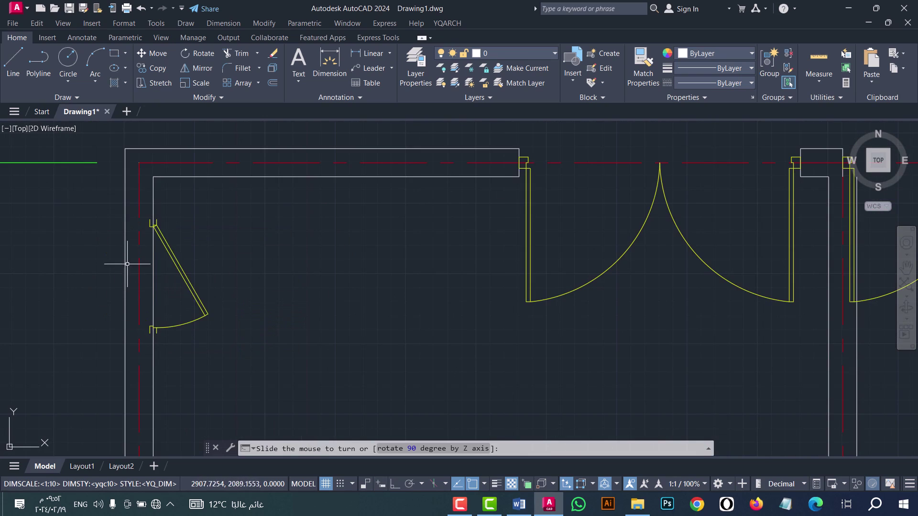
left_click(187, 245)
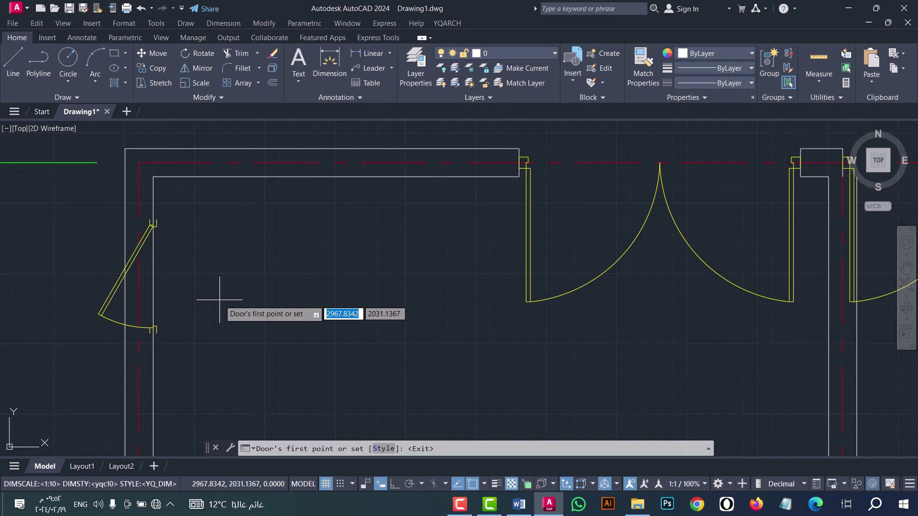
key("Escape")
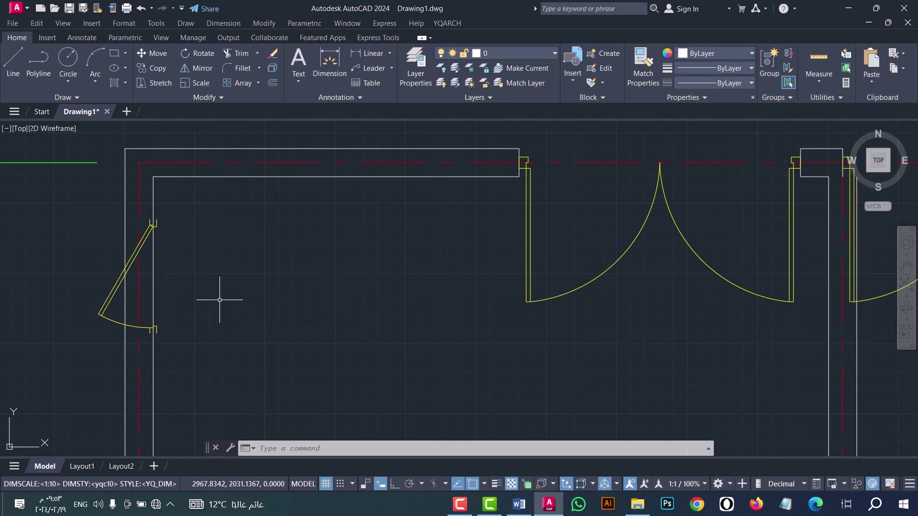
Step: Use XF to cut the wall opening around the left-wall swing door
type("XF")
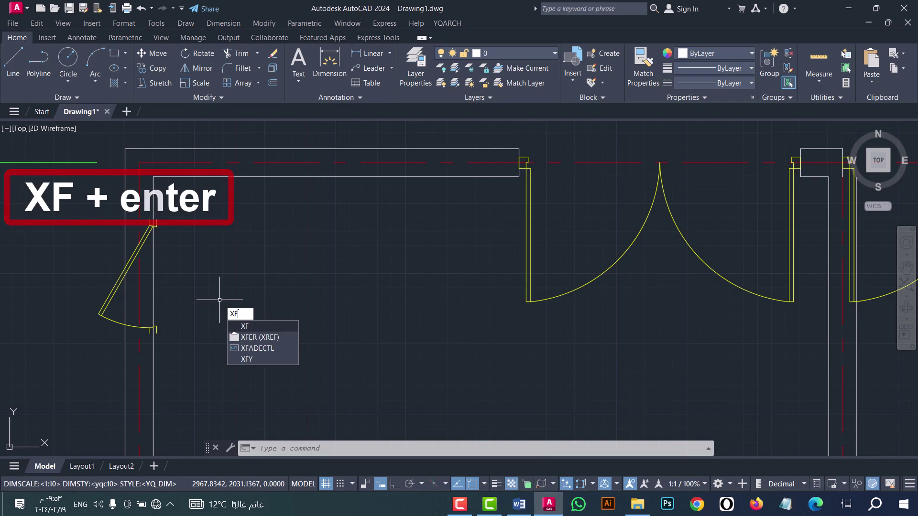
key("Return")
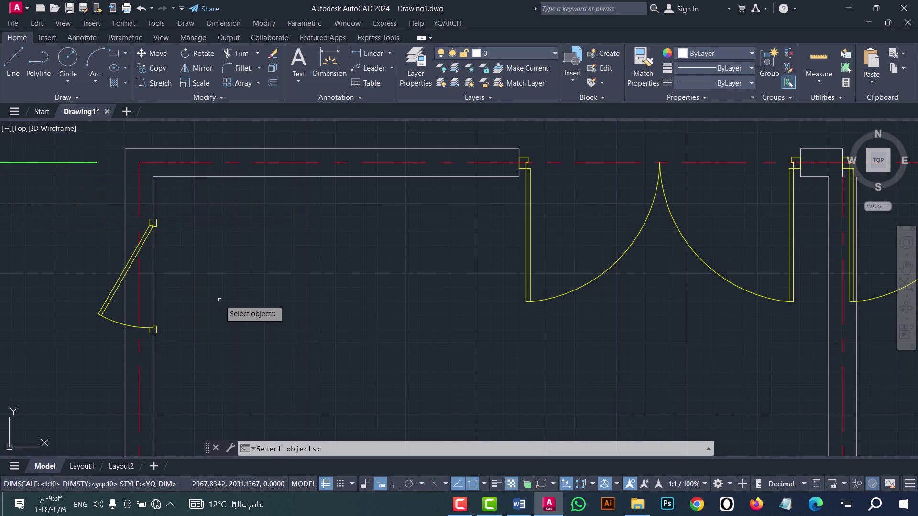
left_click(108, 297)
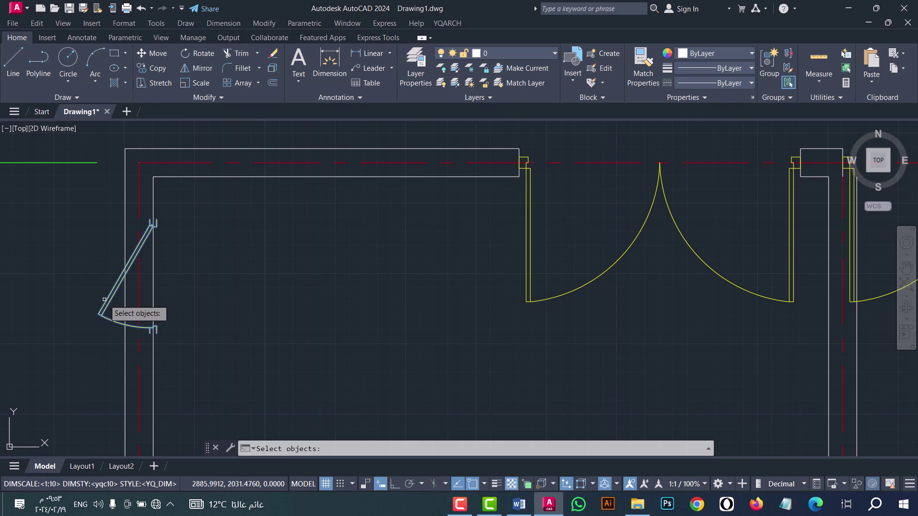
key("Return")
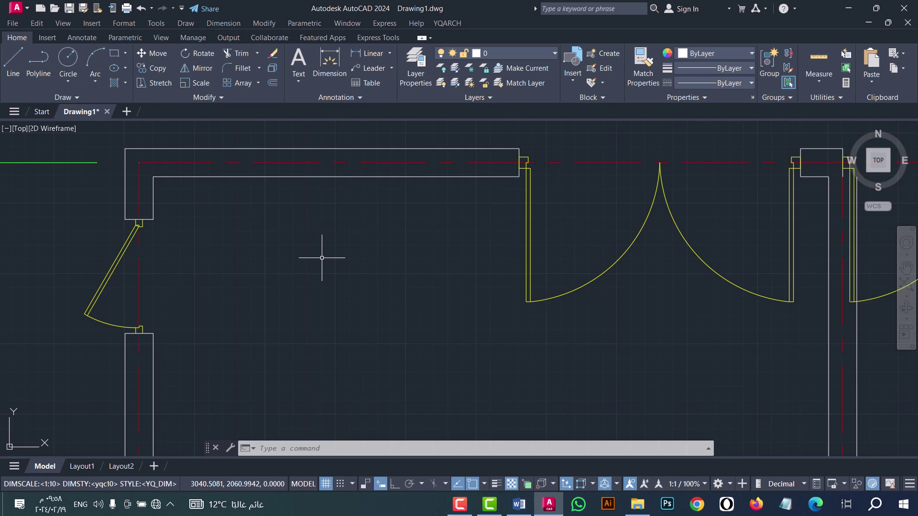
Step: Start the ADT door command and choose Door3 from the Pocket Doors library
type("ADT")
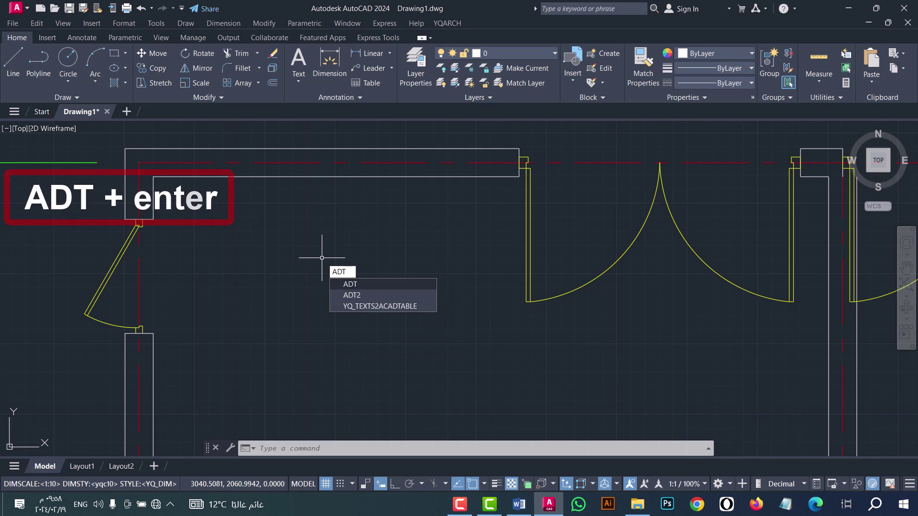
key("Return")
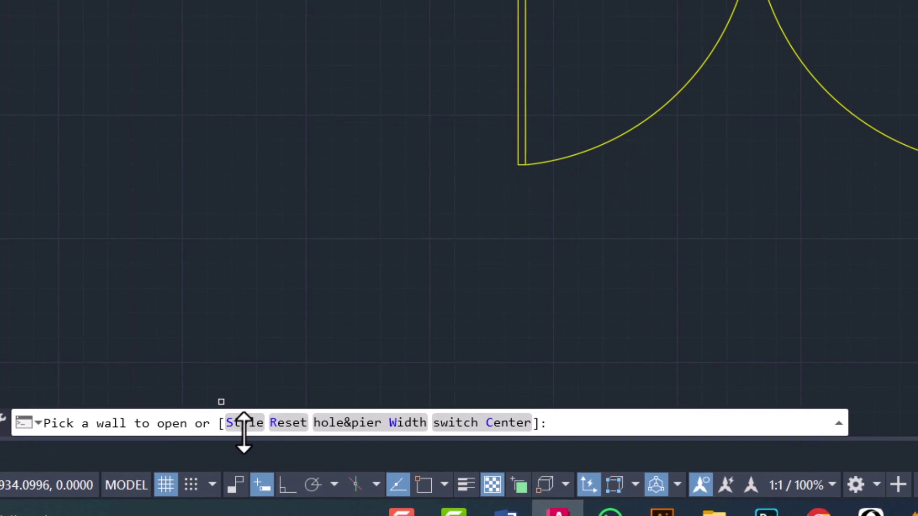
left_click(246, 430)
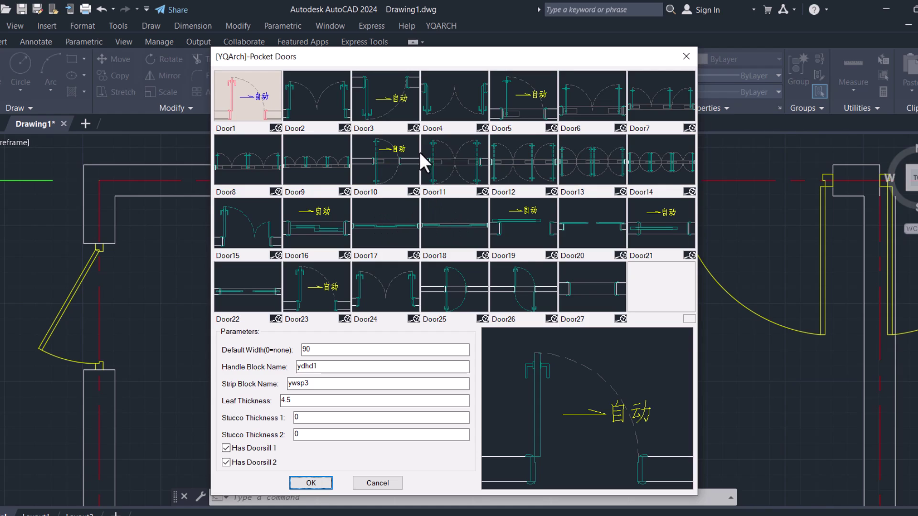
left_click(392, 99)
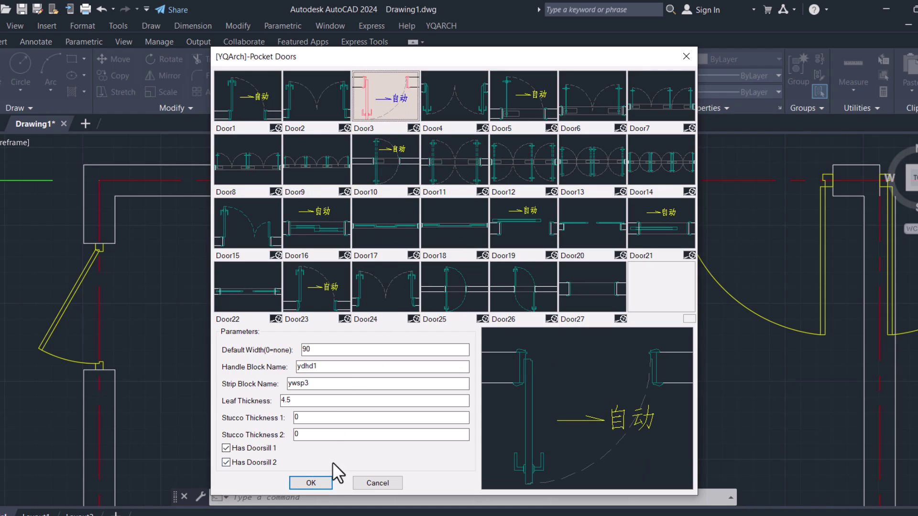
left_click(314, 483)
scroll(321, 260, "down", 4)
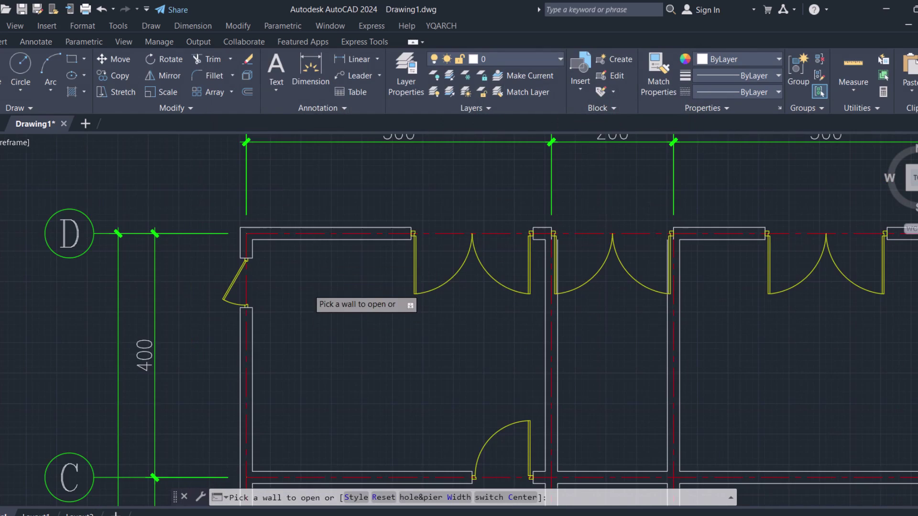
Step: Insert the Door3 pocket door into the horizontal interior wall with its leaf swinging downward
scroll(356, 316, "down", 3)
scroll(466, 363, "up", 2)
scroll(464, 313, "up", 5)
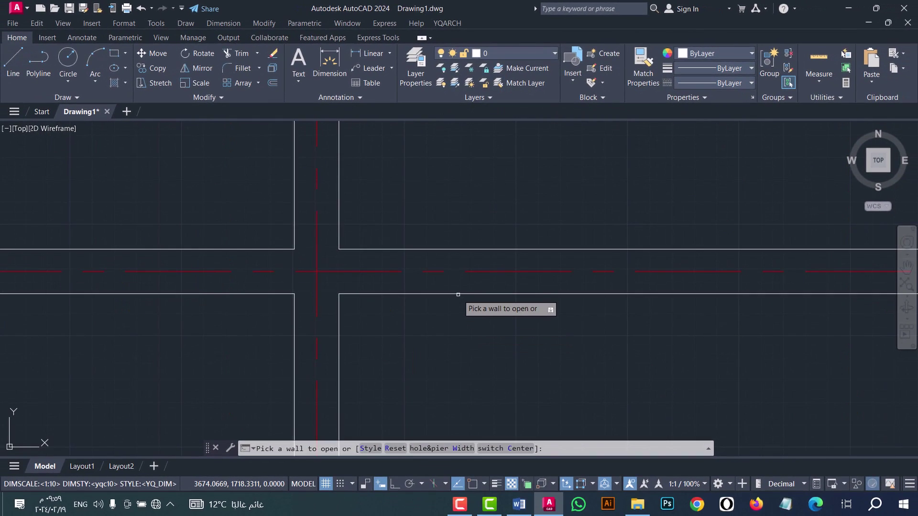
left_click(458, 294)
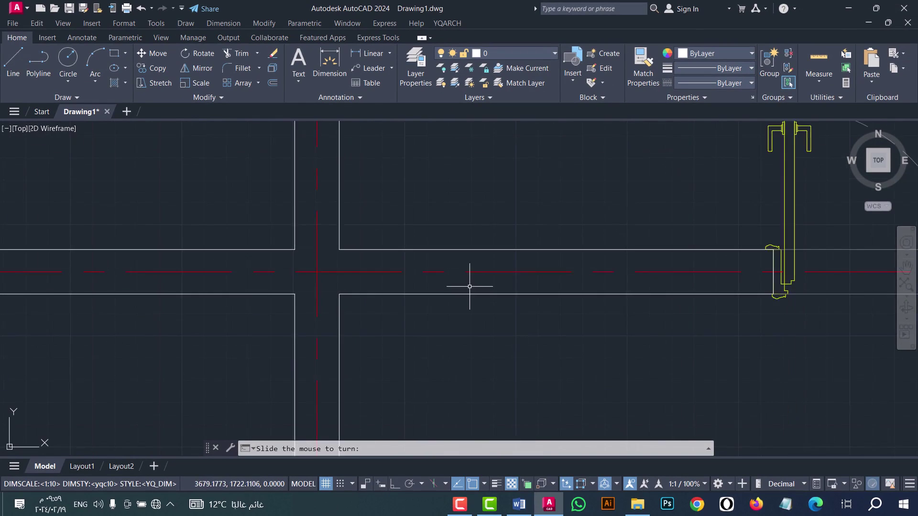
scroll(471, 286, "down", 4)
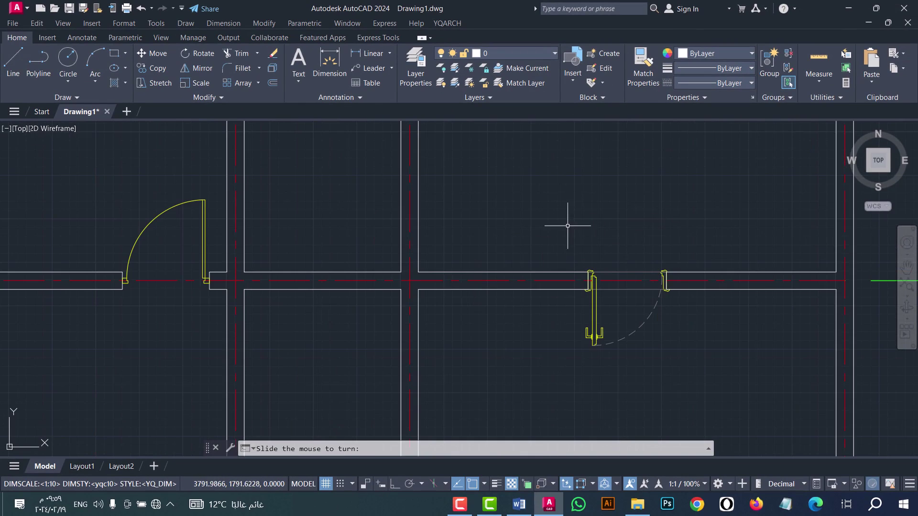
left_click(592, 216)
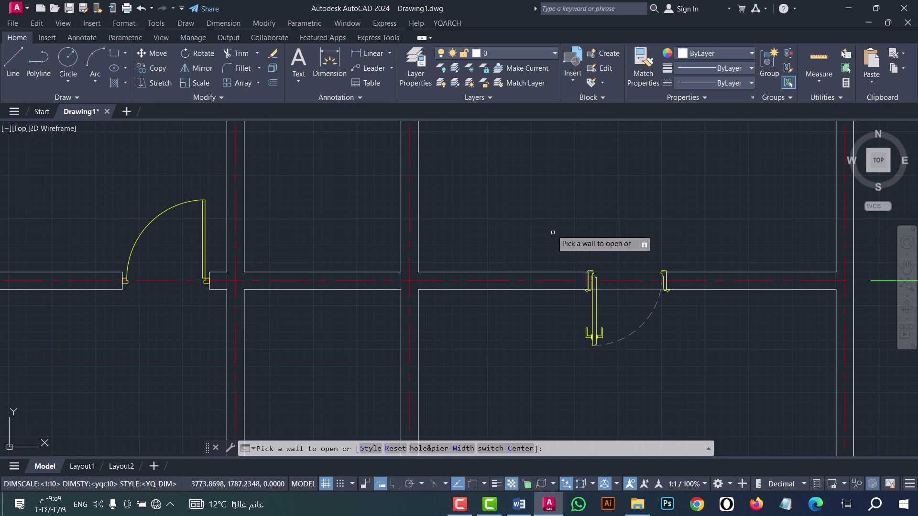
scroll(633, 293, "up", 5)
scroll(420, 227, "up", 2)
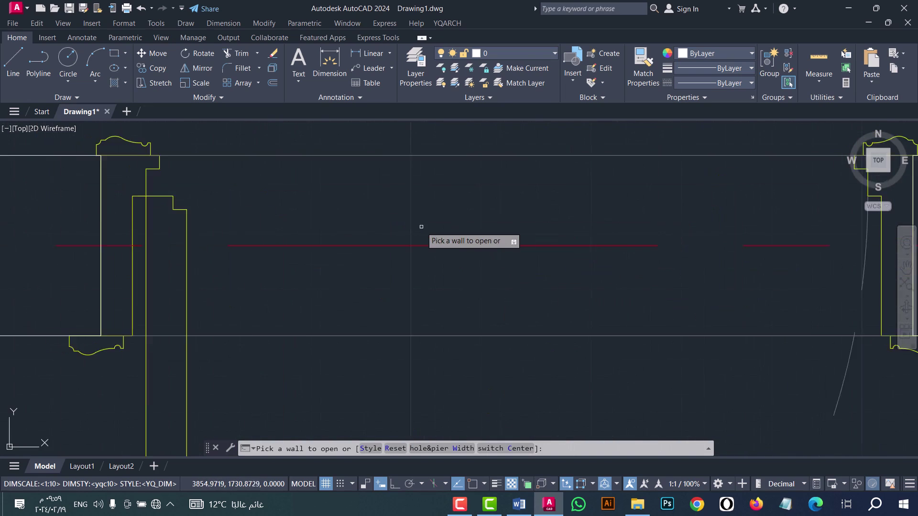
scroll(451, 272, "down", 2)
scroll(420, 282, "down", 4)
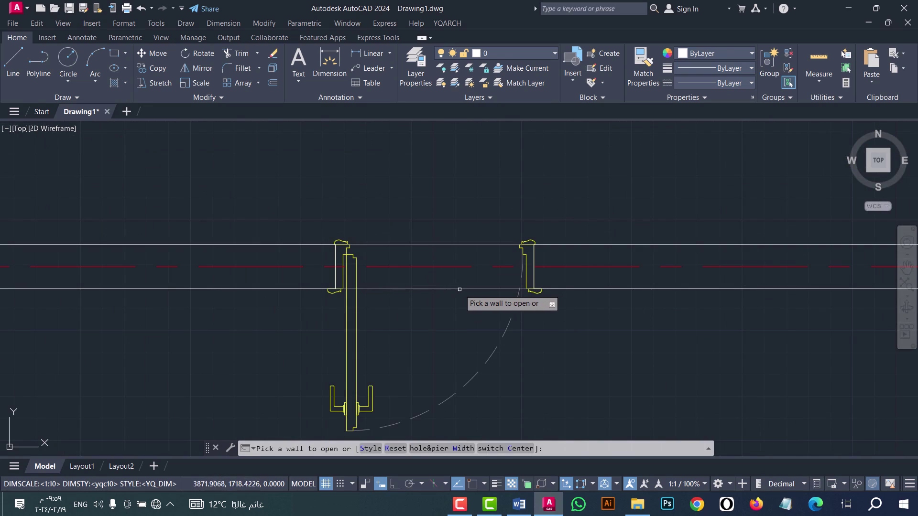
Step: Restart ADT and set the door style to leaf thickness 4.5 with both doorsills off
key("Escape")
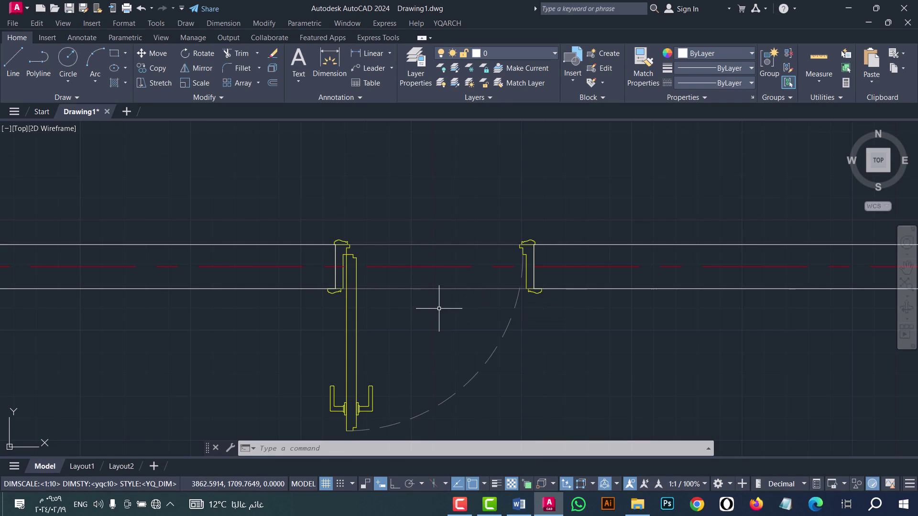
type("ADT")
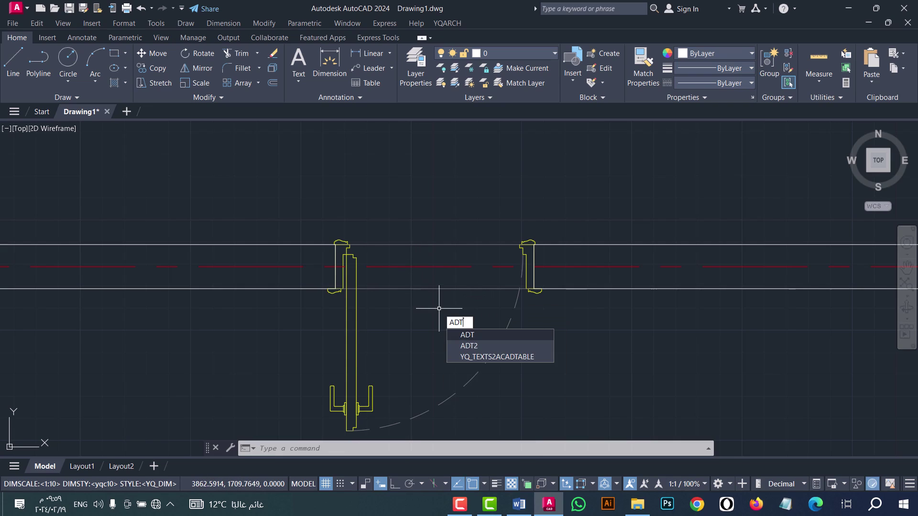
key("Return")
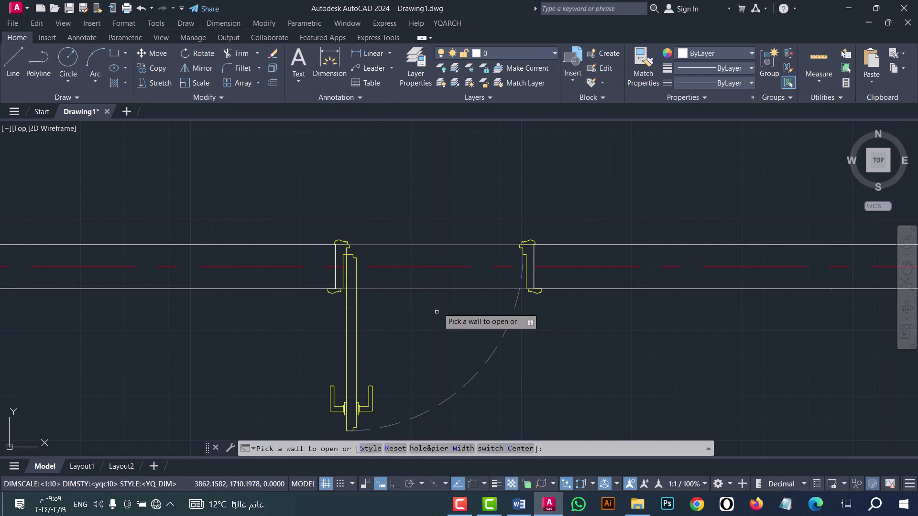
left_click(370, 448)
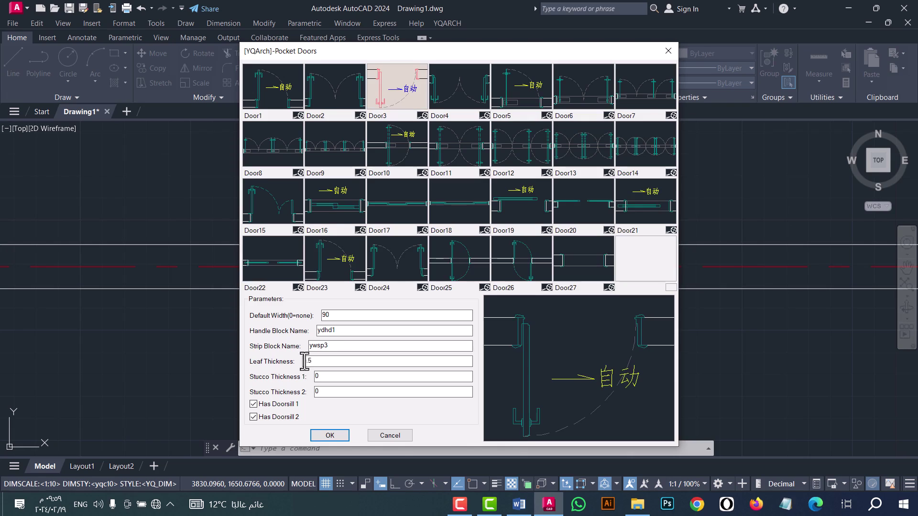
type(".5")
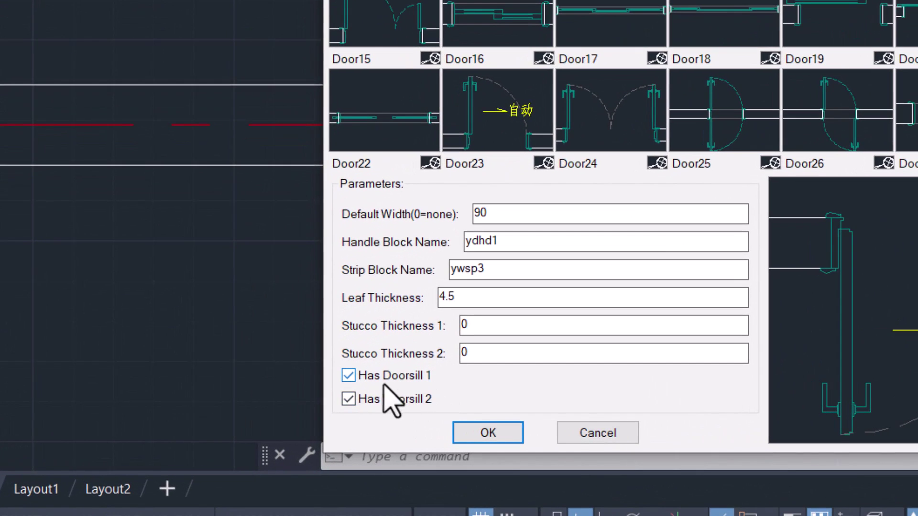
left_click(348, 376)
left_click(349, 399)
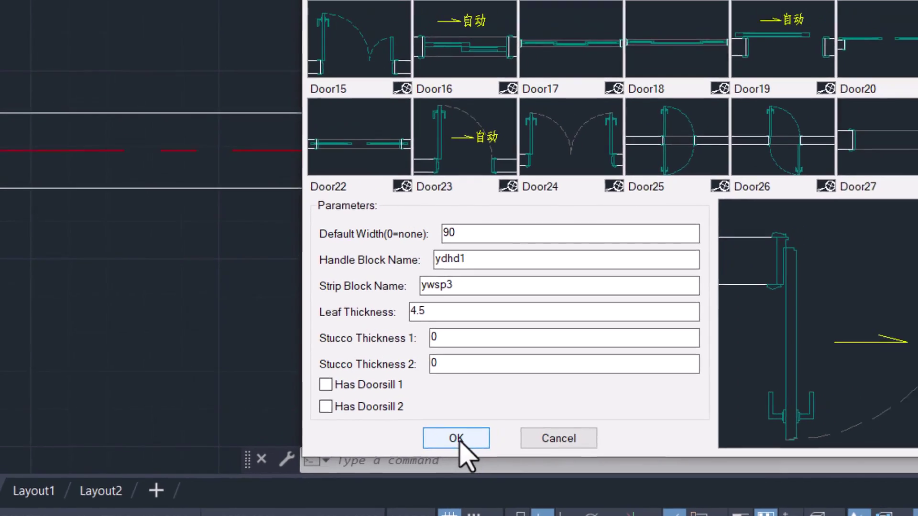
left_click(457, 438)
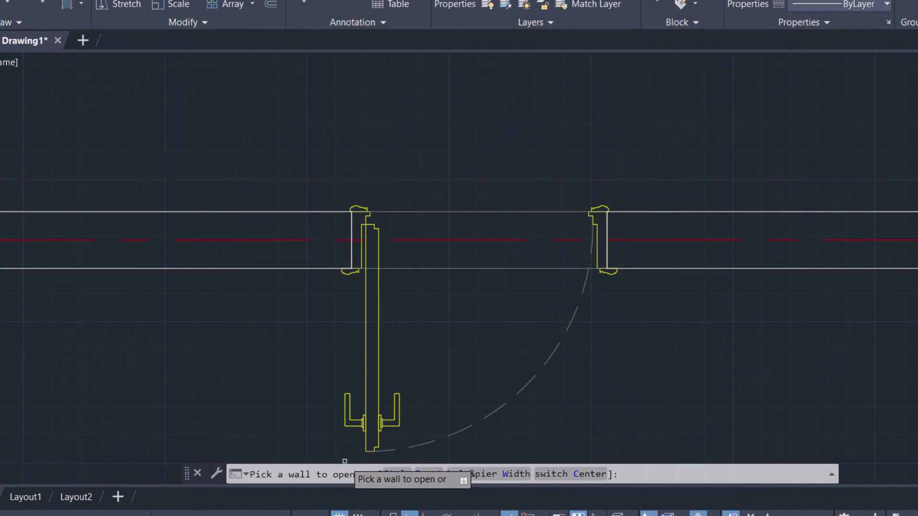
Step: Set a 100 hole width and 10 pier width, with the hole no longer centred
left_click(494, 478)
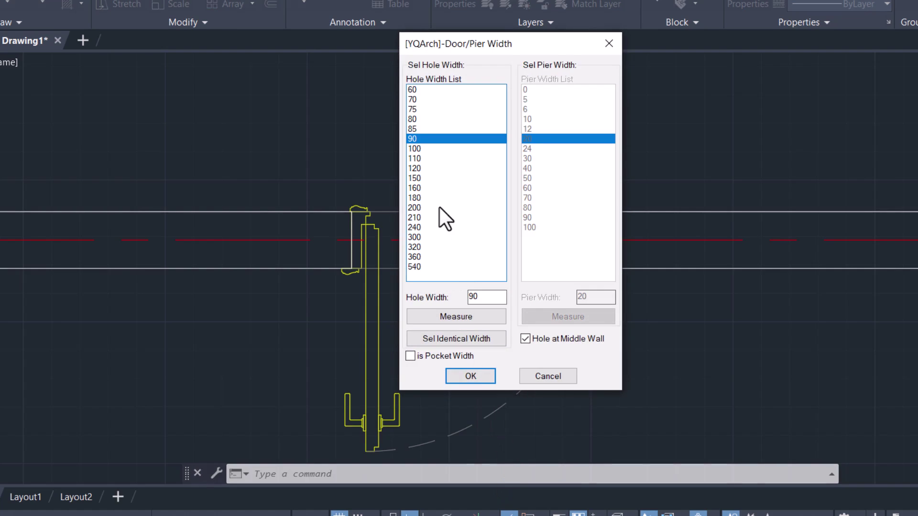
left_click(421, 149)
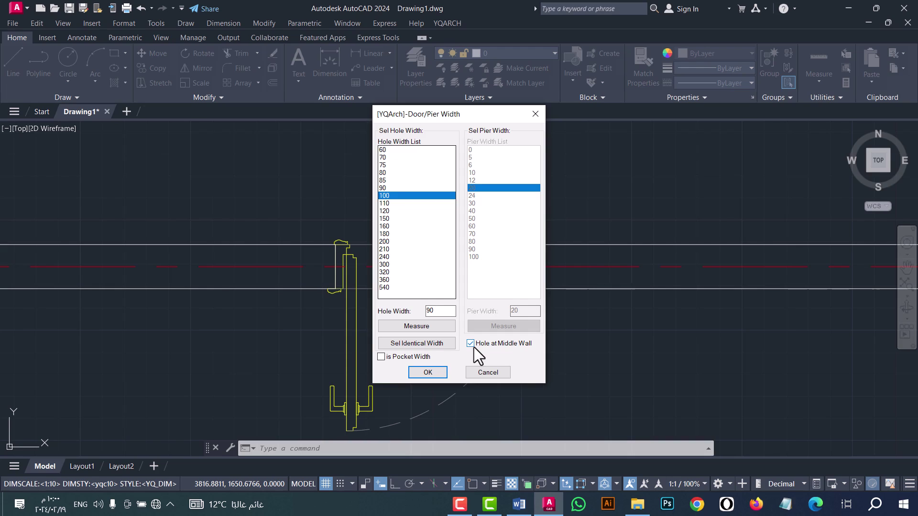
left_click(471, 343)
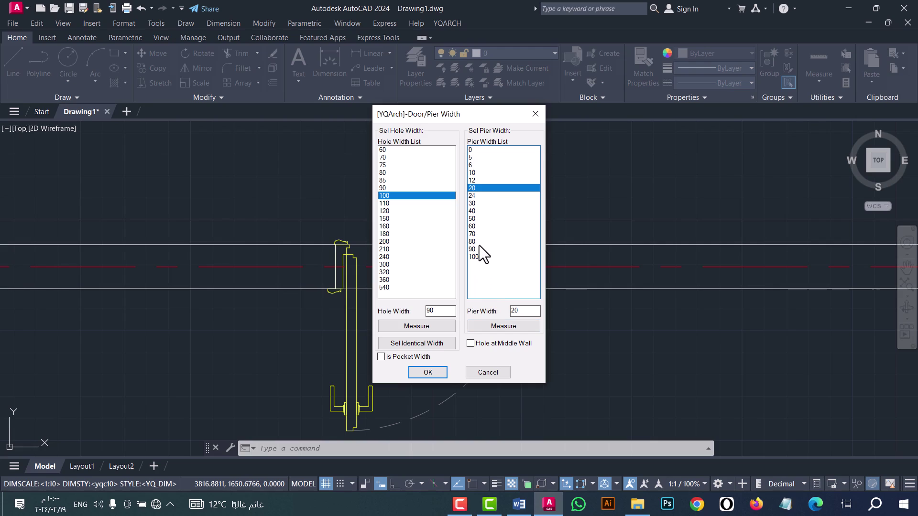
left_click(478, 173)
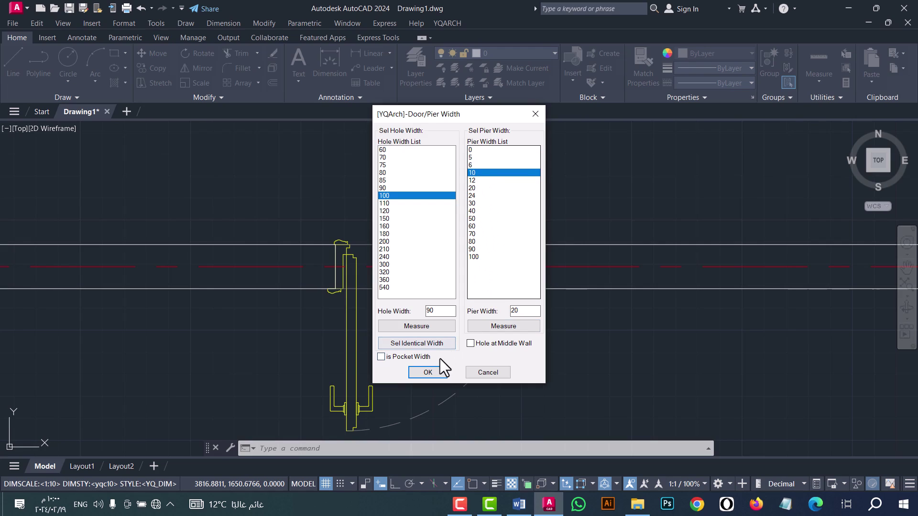
left_click(434, 372)
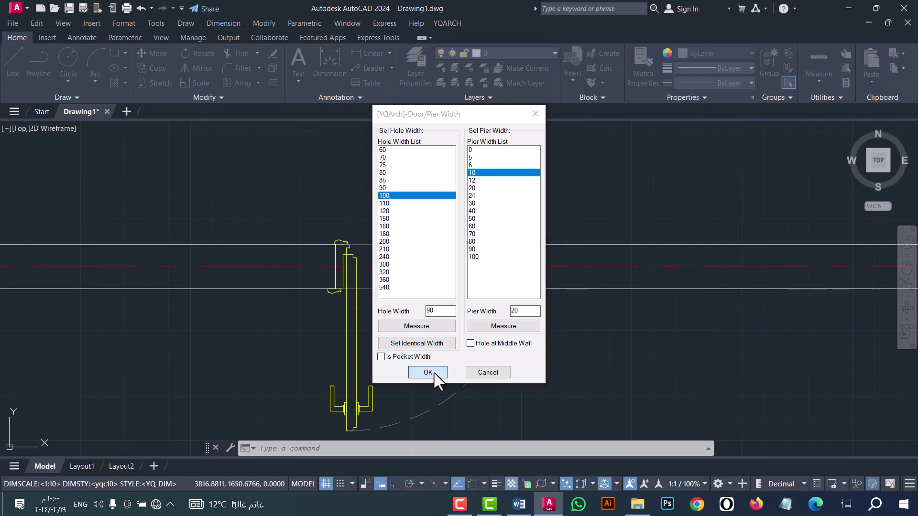
scroll(410, 334, "down", 2)
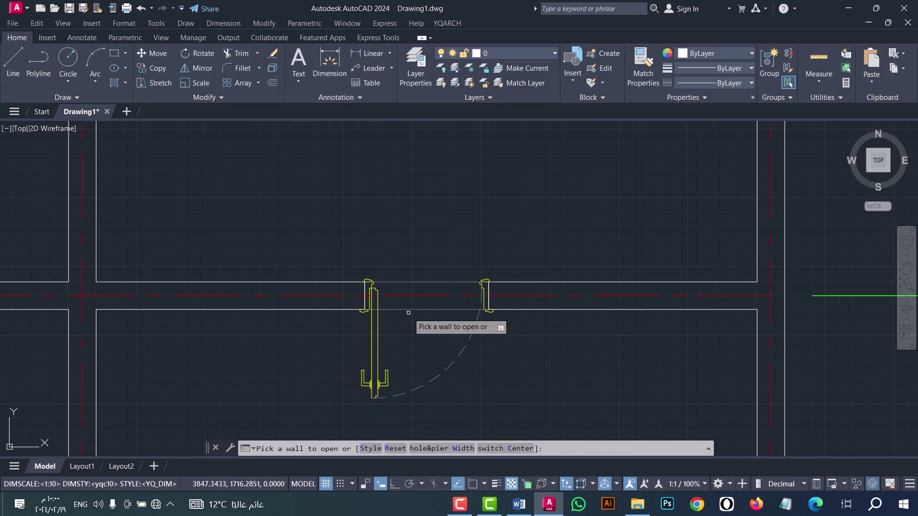
Step: Insert the door into the left wall just above grid C, setting its swing direction
scroll(408, 312, "down", 3)
scroll(409, 309, "down", 3)
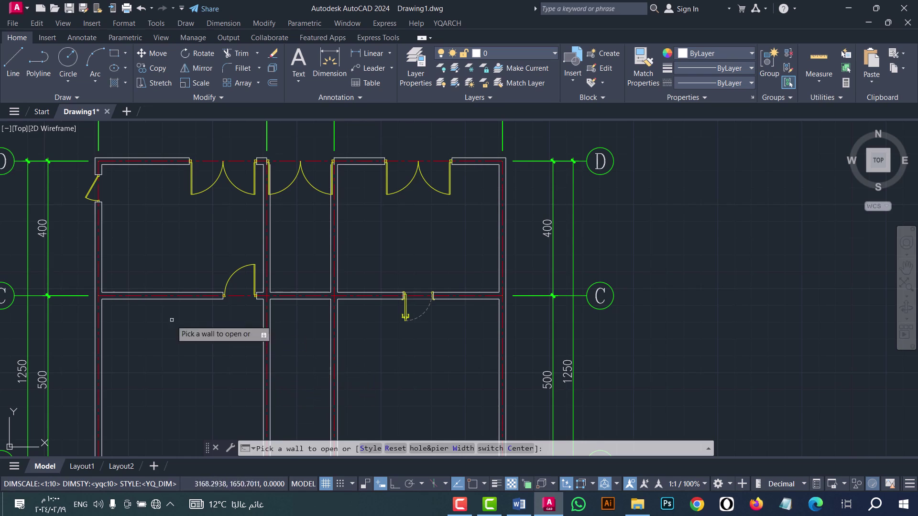
scroll(115, 298, "up", 2)
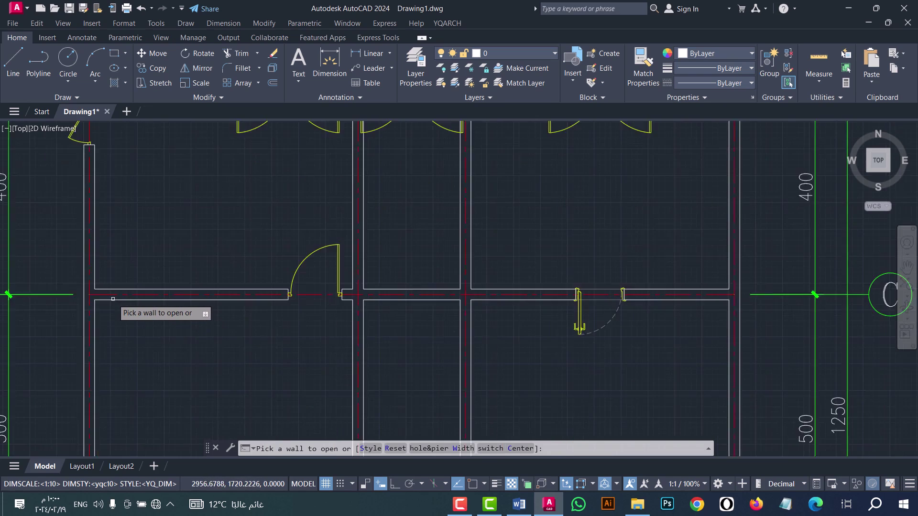
scroll(113, 299, "up", 2)
left_click(92, 296)
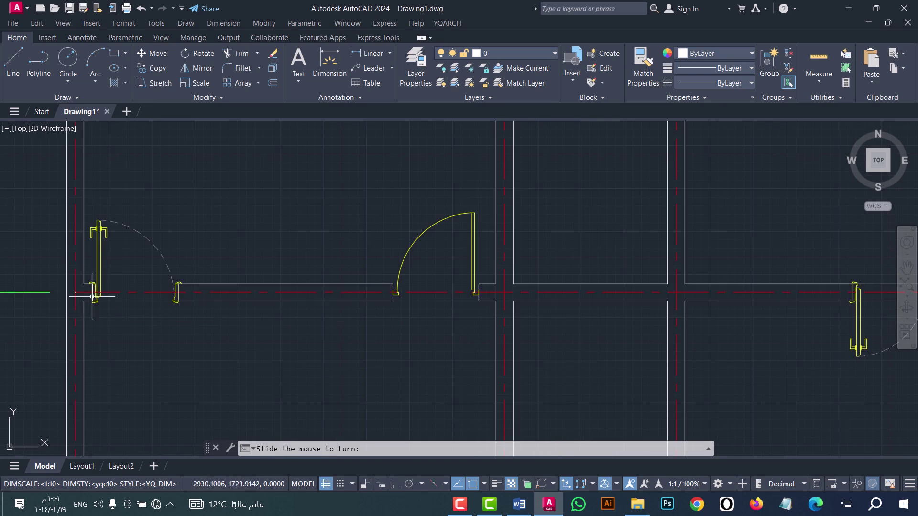
left_click(103, 353)
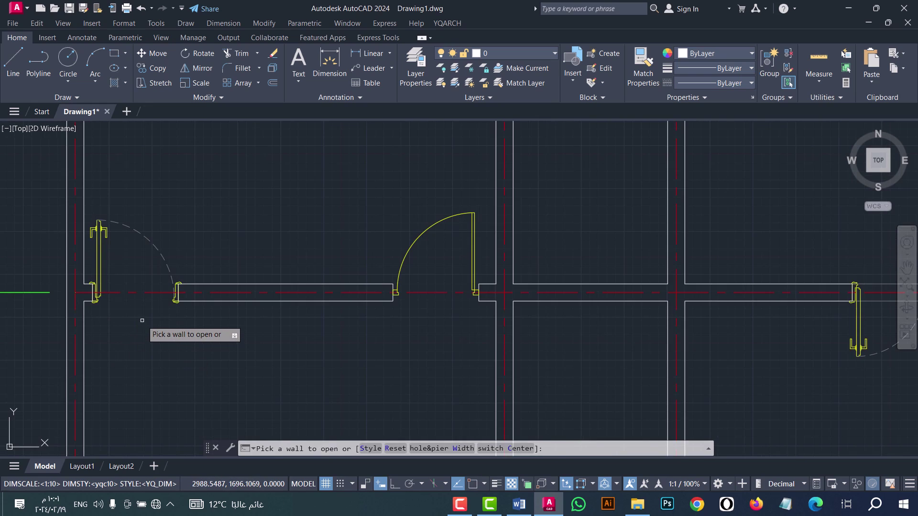
key("Escape")
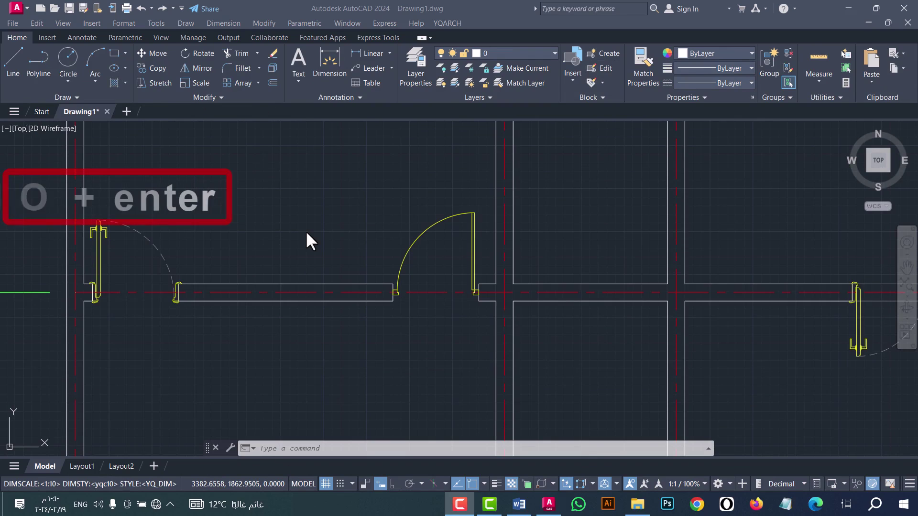
Step: Run HO and set the door hole width to 90 with a 10 pier
left_click(306, 232)
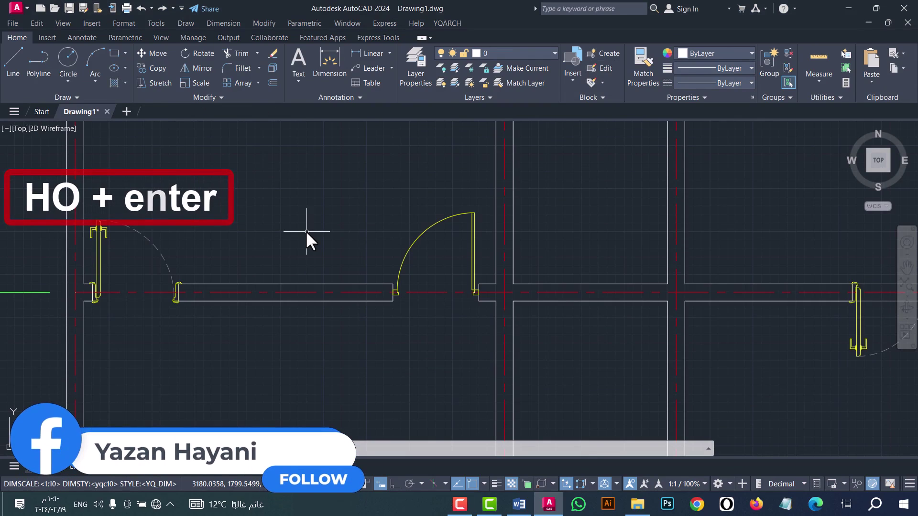
type("H")
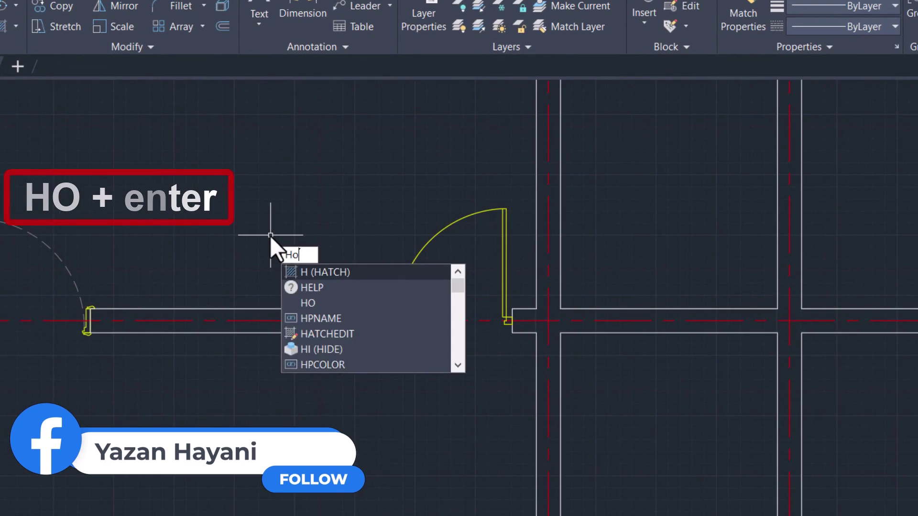
type("O")
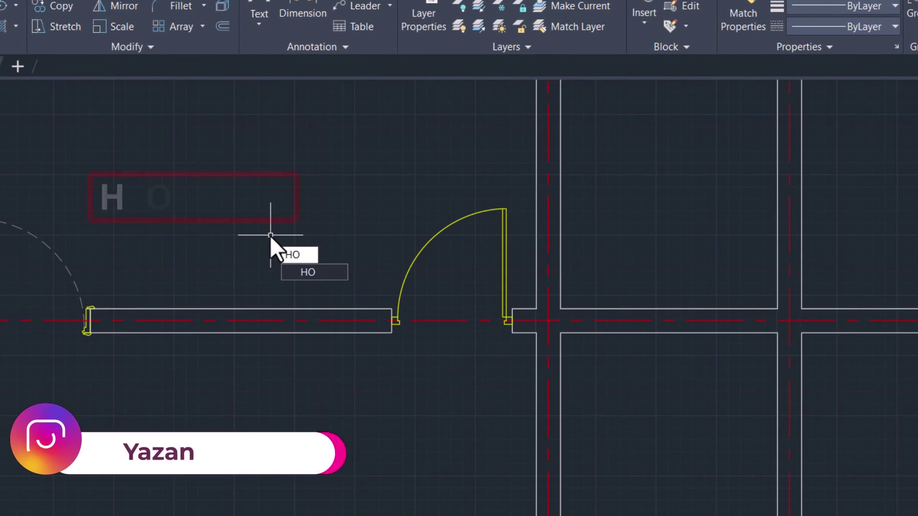
key("Return")
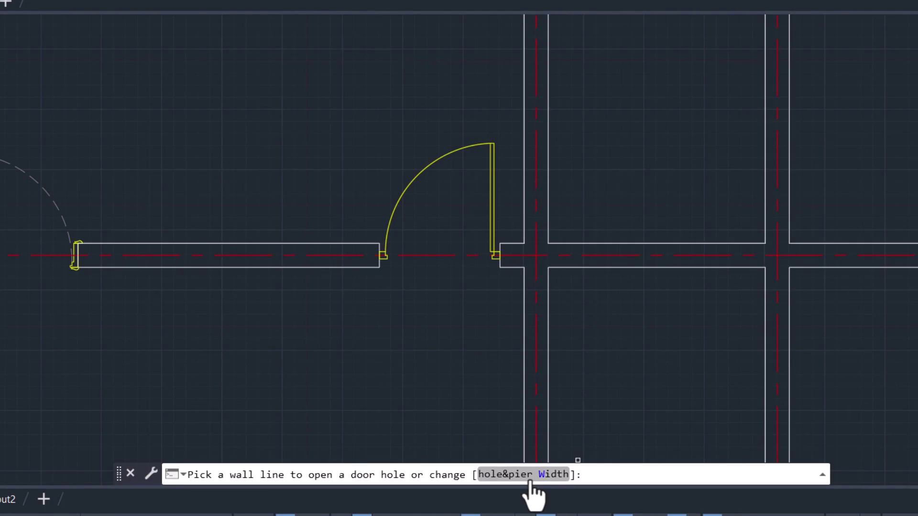
left_click(530, 481)
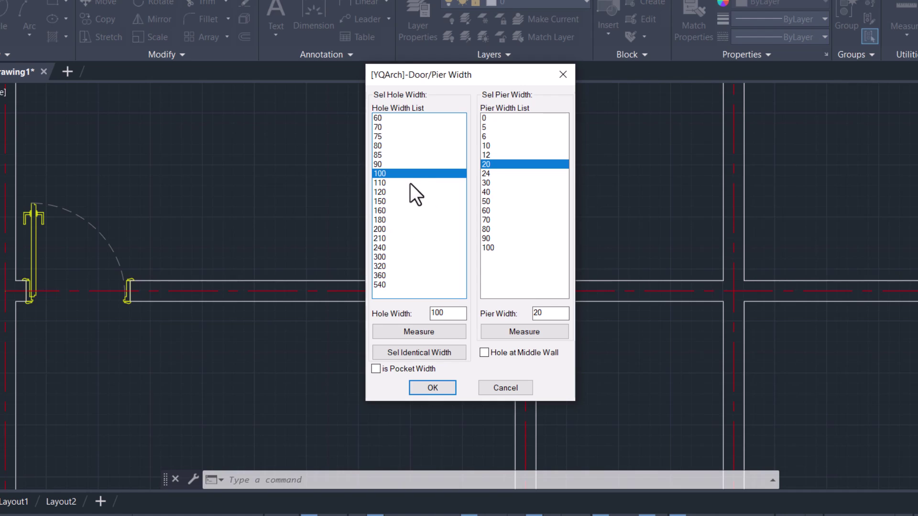
left_click(393, 164)
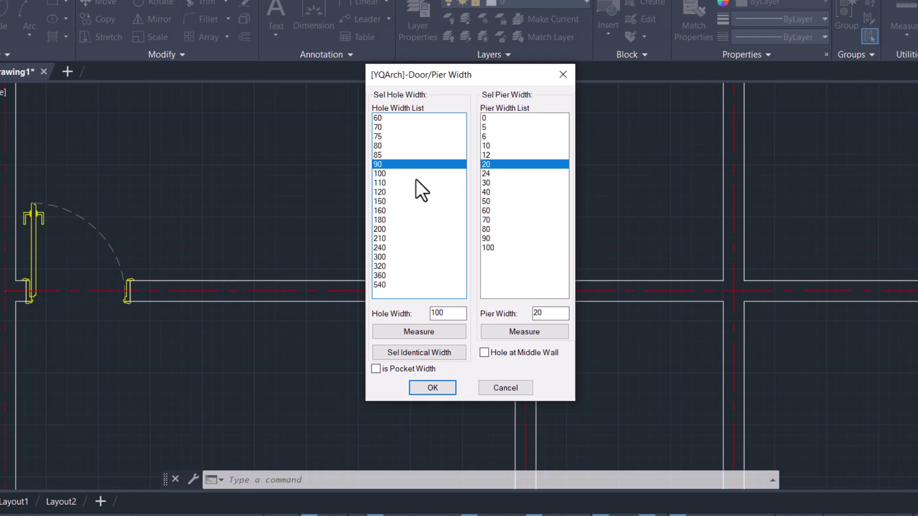
left_click(503, 147)
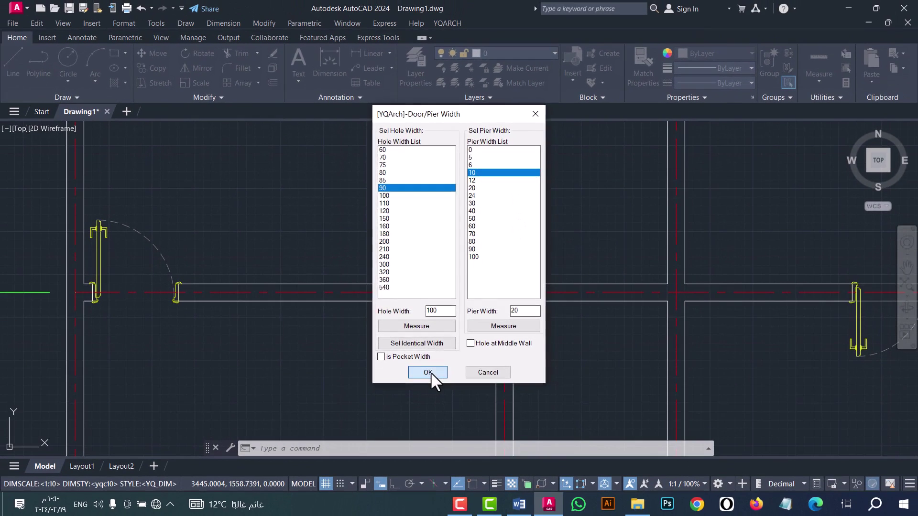
left_click(429, 372)
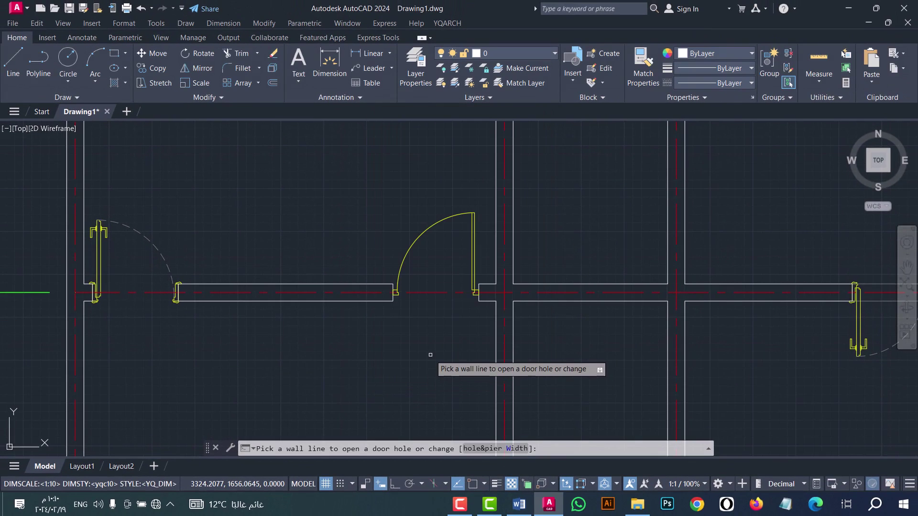
scroll(420, 339, "down", 3)
scroll(419, 333, "down", 1)
scroll(363, 334, "up", 3)
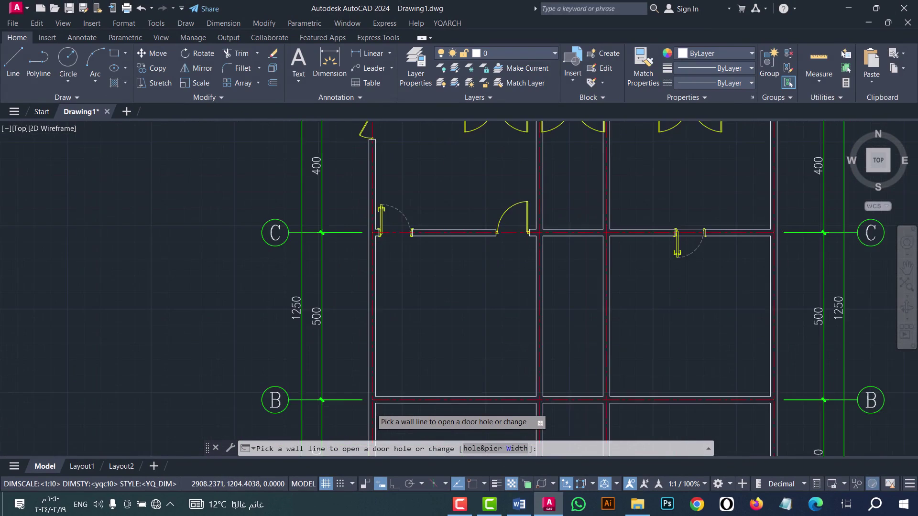
scroll(354, 335, "up", 3)
scroll(425, 355, "up", 3)
key("Escape")
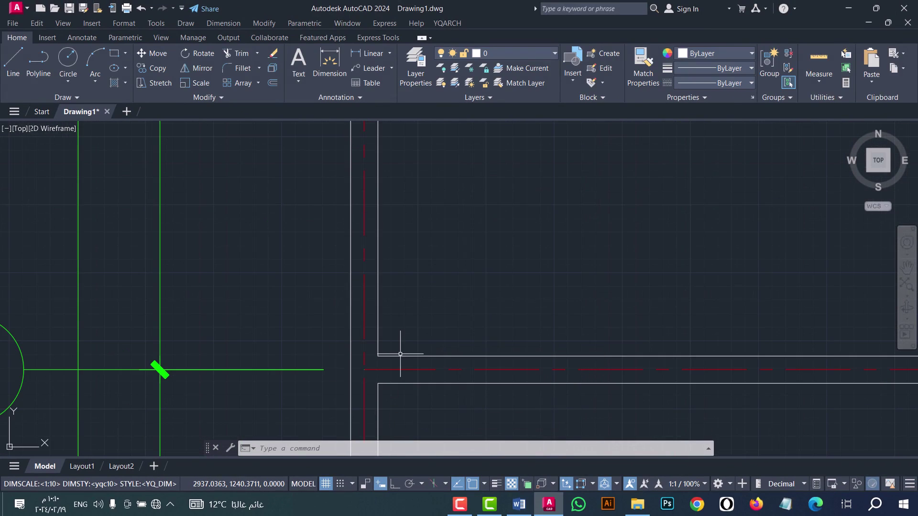
key("Return")
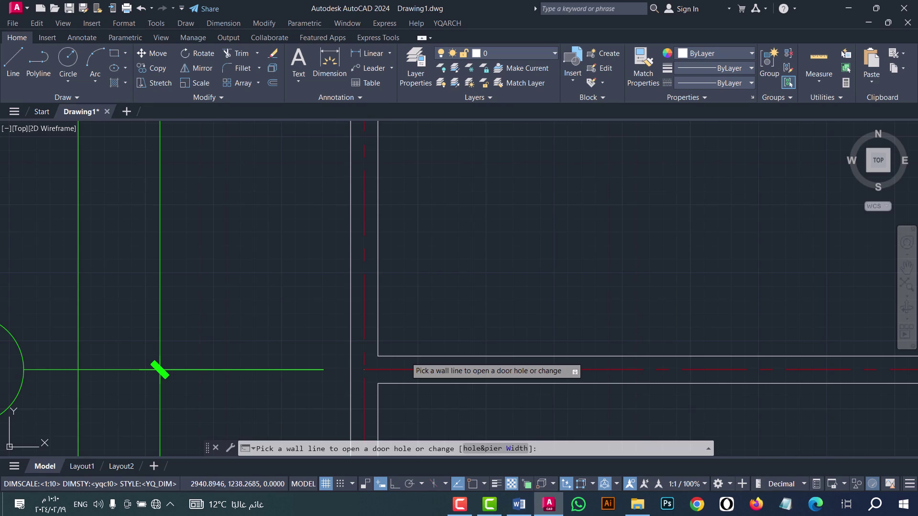
scroll(392, 299, "down", 4)
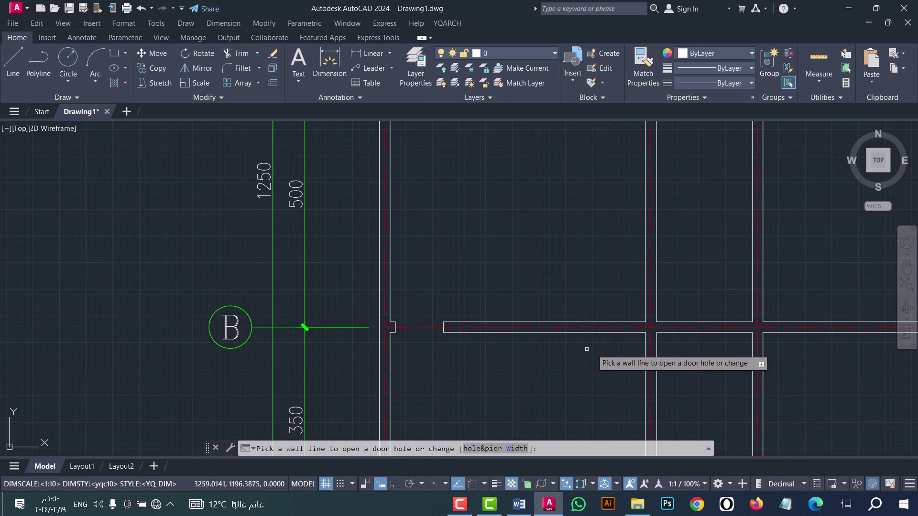
scroll(615, 335, "up", 2)
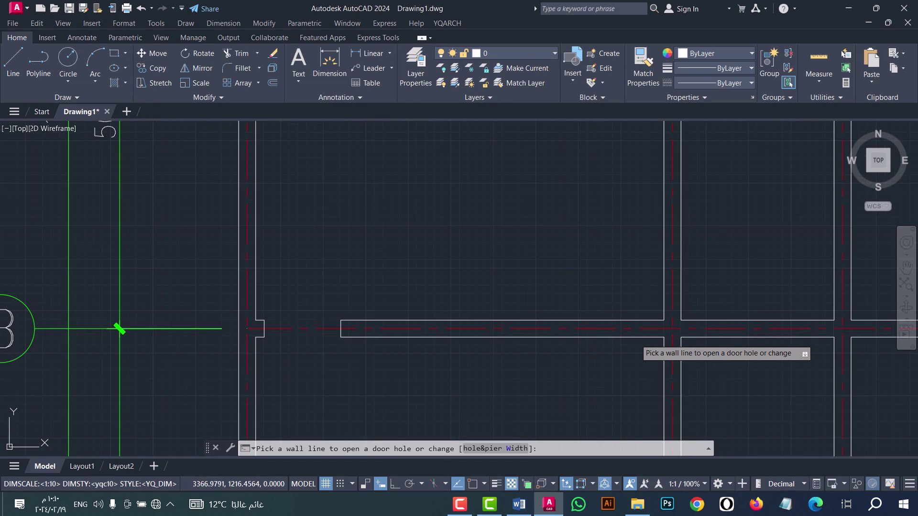
left_click(635, 337)
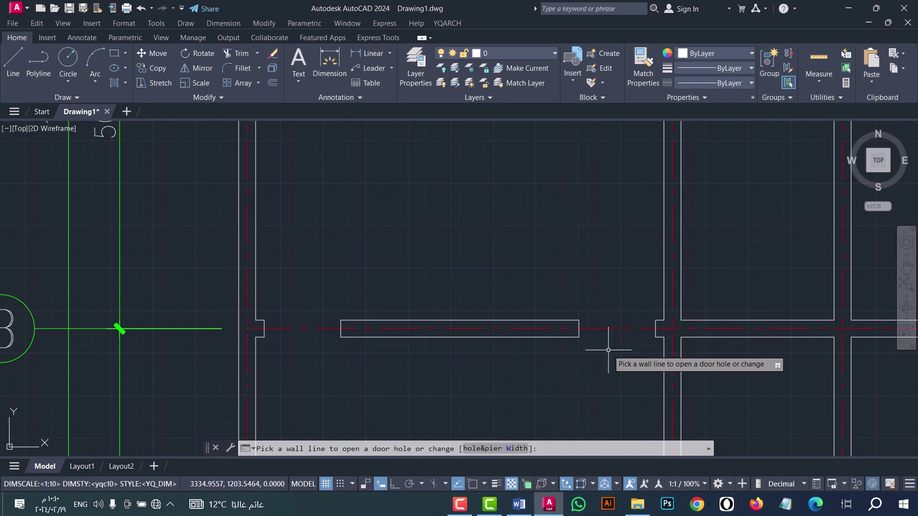
key("Escape")
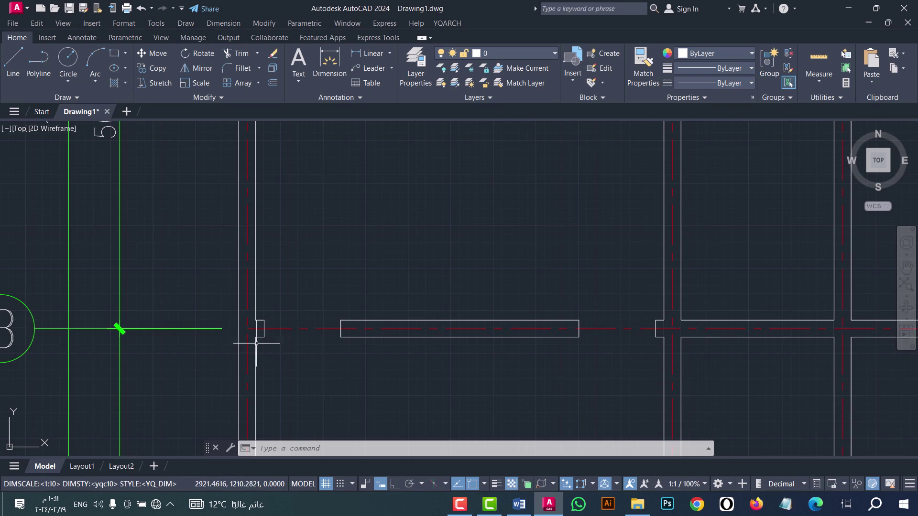
scroll(256, 345, "up", 5)
scroll(254, 345, "up", 5)
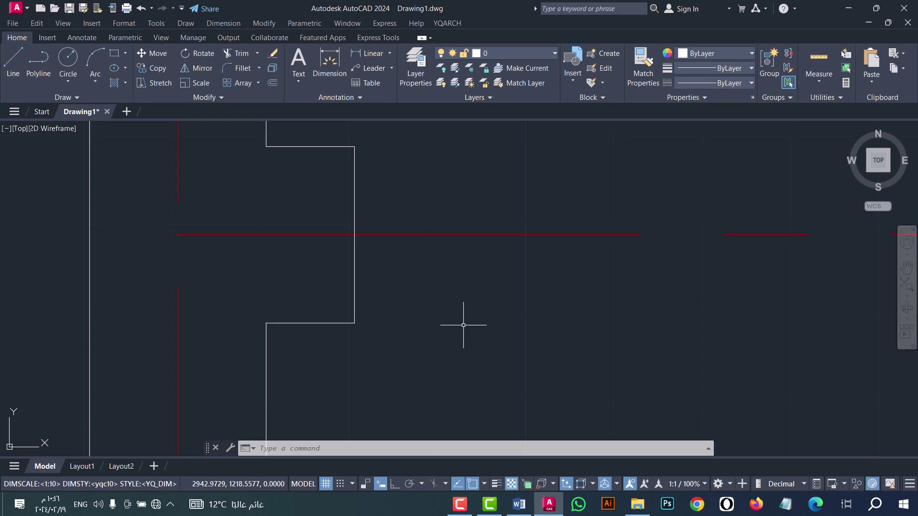
Step: Run TD and select the upper-left room's top-wall double door for replacement
type("TD")
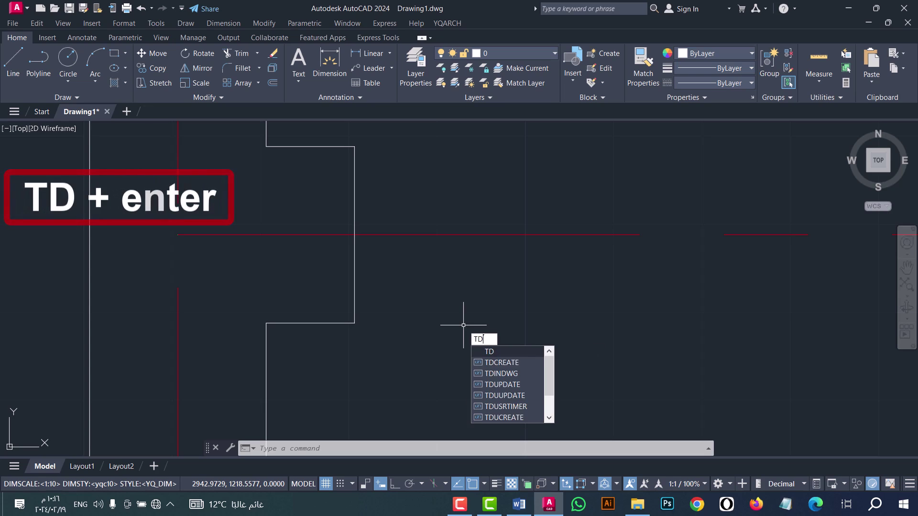
key("Return")
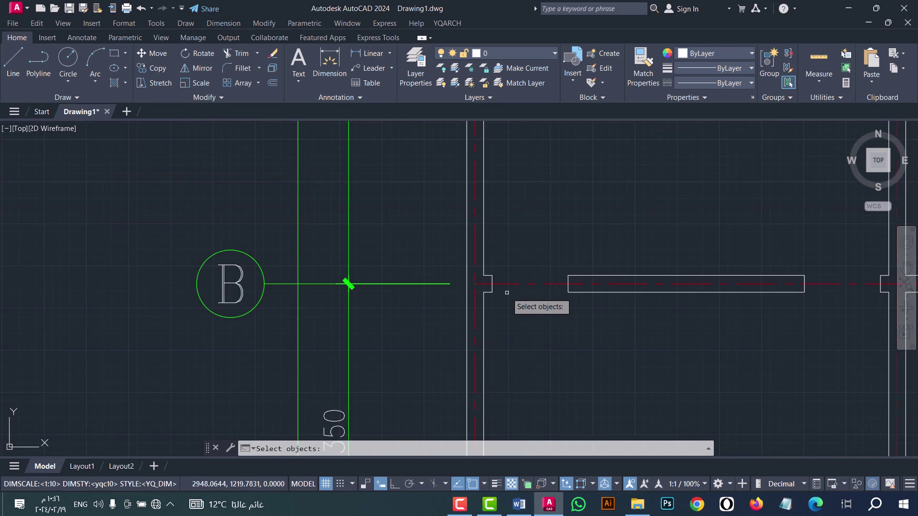
scroll(507, 293, "down", 2)
scroll(492, 295, "down", 2)
scroll(507, 311, "down", 3)
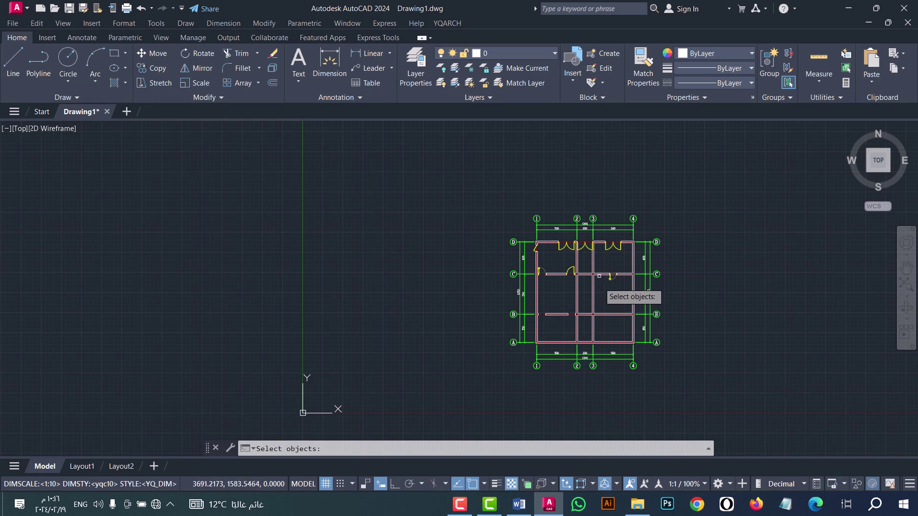
scroll(599, 275, "up", 5)
scroll(576, 234, "up", 2)
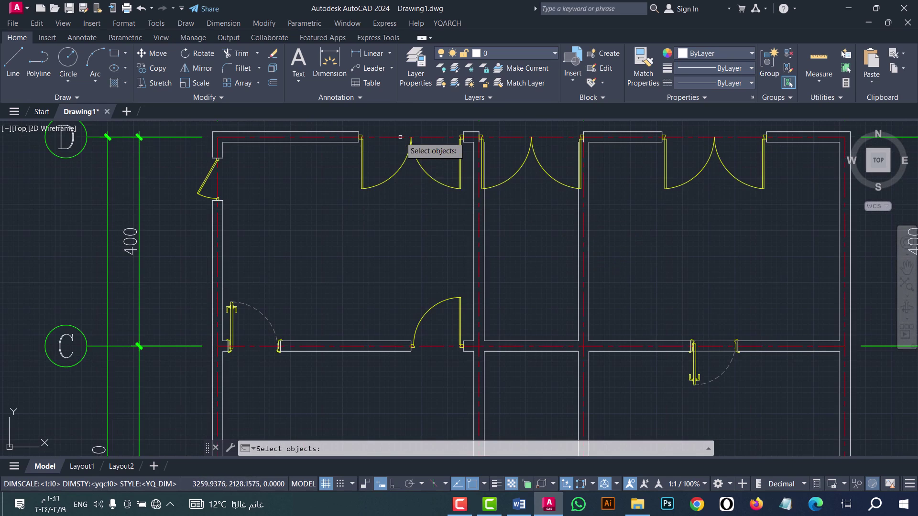
scroll(400, 137, "up", 2)
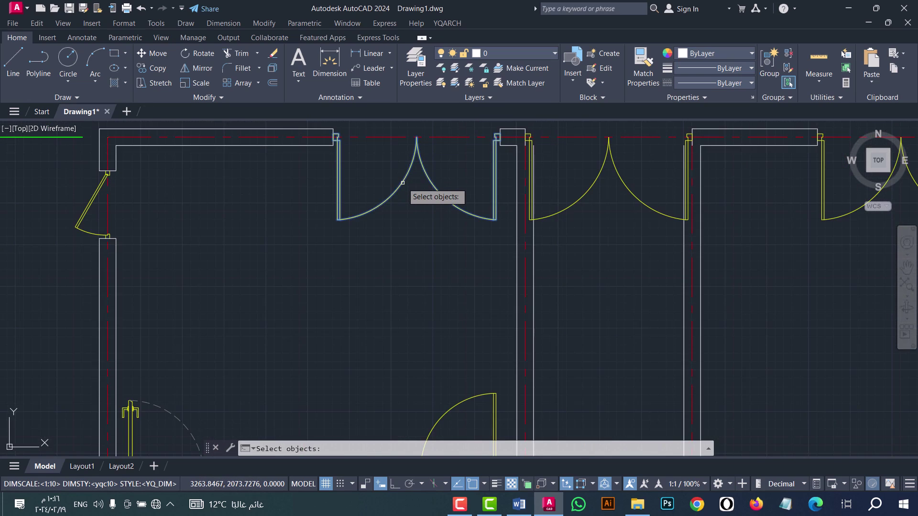
left_click(403, 183)
key("Return")
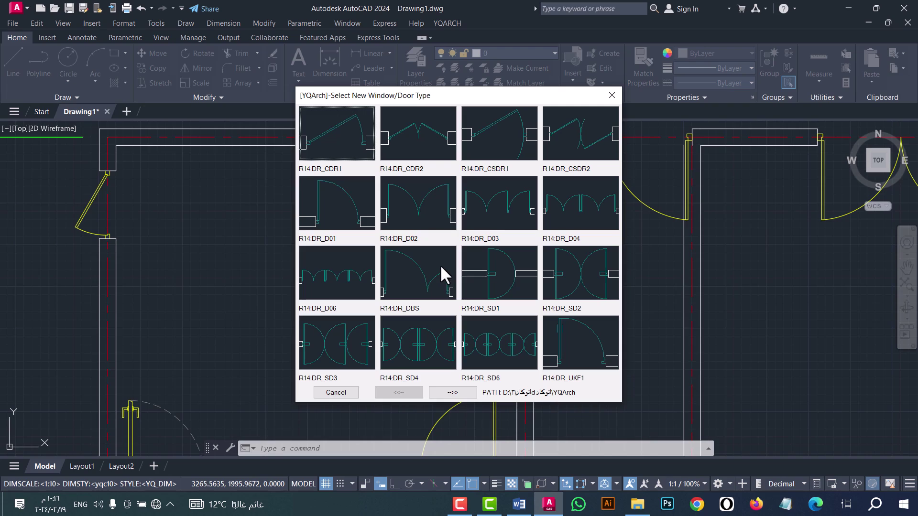
Step: Swap the double door for the R14:DR_CDR1 single-leaf door and zoom to check it
double_click(340, 134)
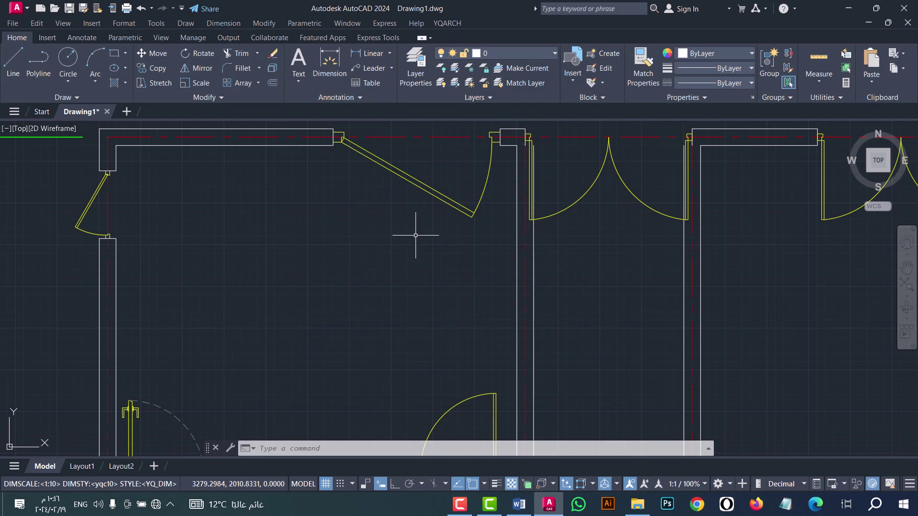
scroll(418, 238, "down", 2)
scroll(450, 190, "up", 2)
scroll(420, 211, "up", 1)
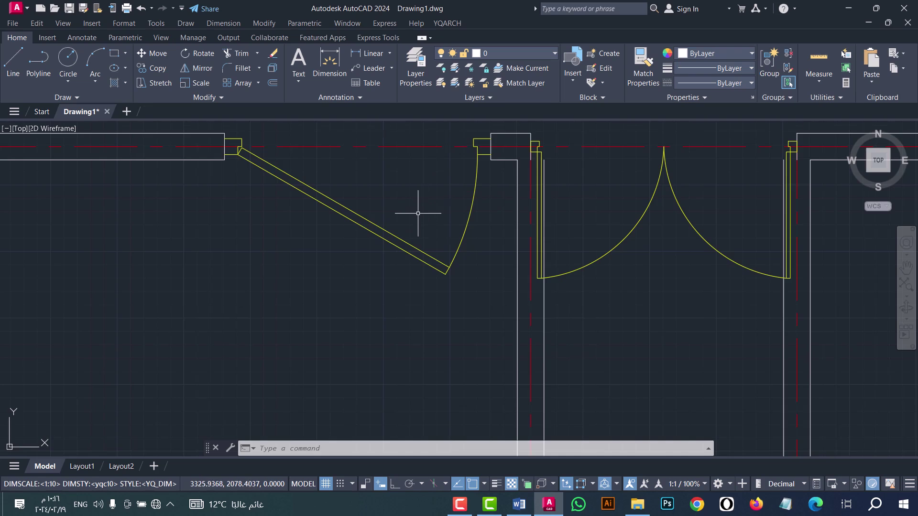
scroll(421, 211, "up", 2)
scroll(418, 236, "down", 5)
scroll(411, 209, "up", 2)
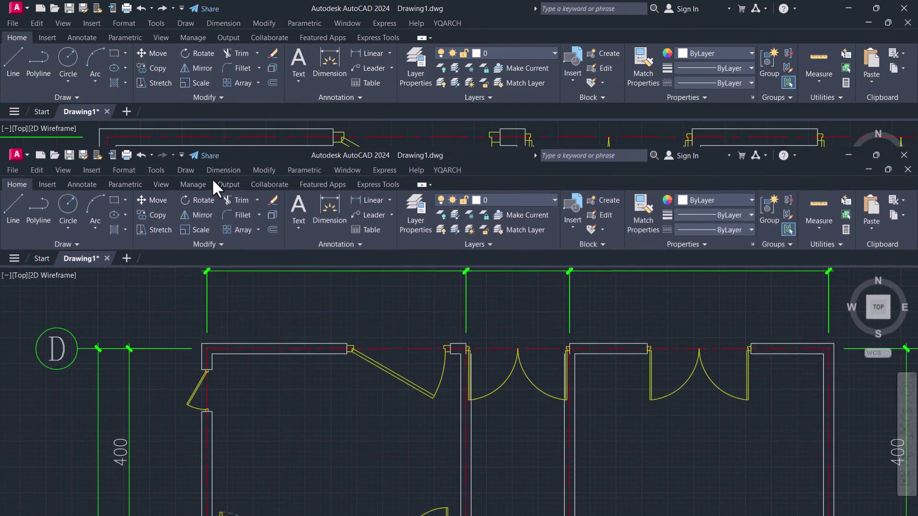
scroll(369, 308, "up", 2)
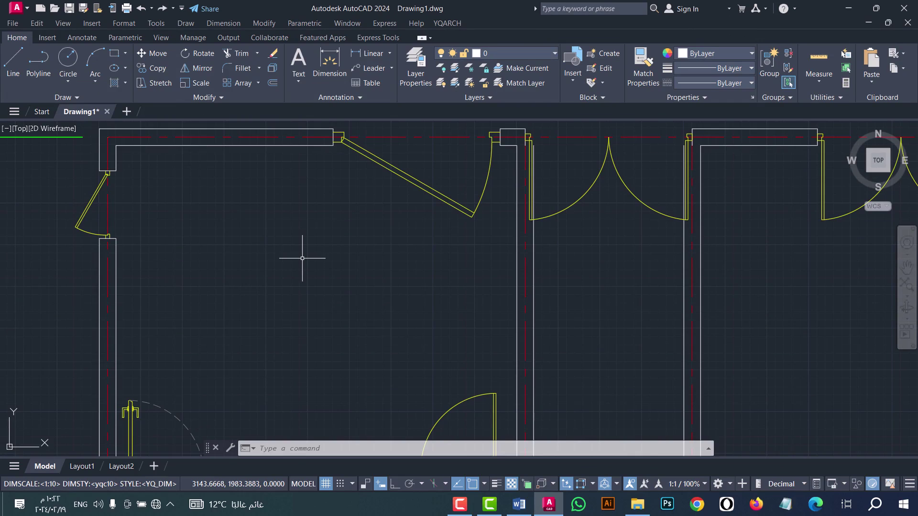
Step: Move the right room's double door horizontally left along the top wall, with Ortho on
scroll(306, 251, "down", 2)
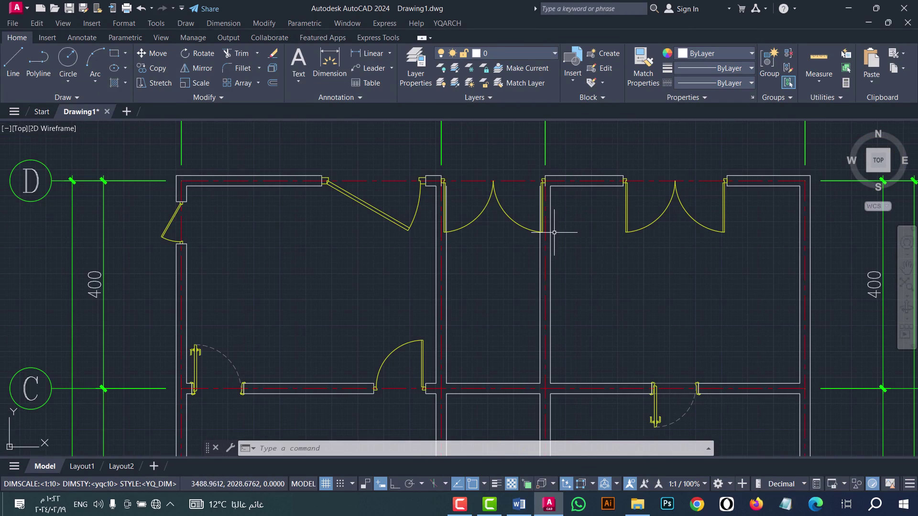
scroll(750, 207, "up", 2)
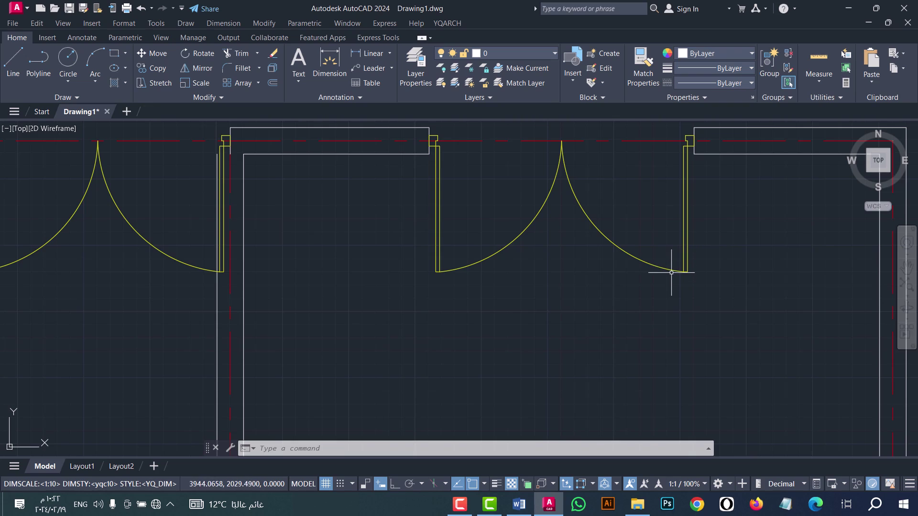
type("m")
key("Return")
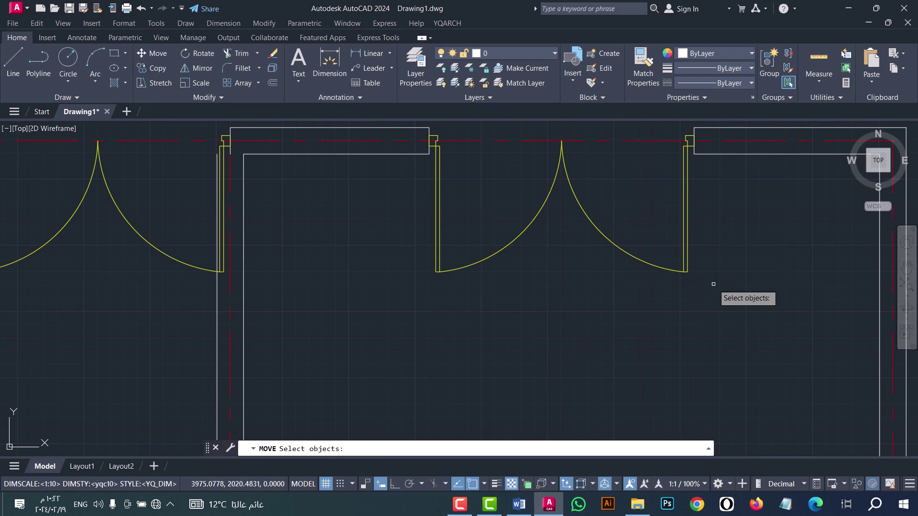
left_click(713, 284)
left_click(643, 244)
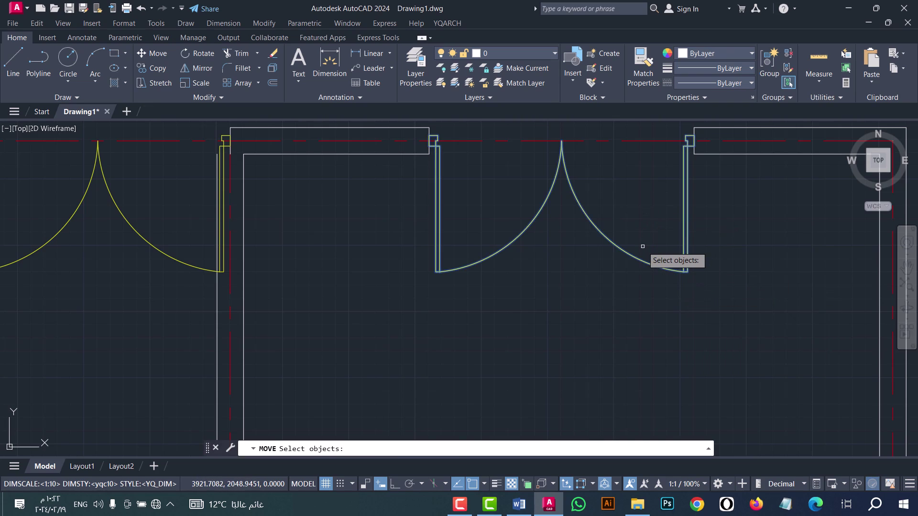
key("Return")
left_click(649, 227)
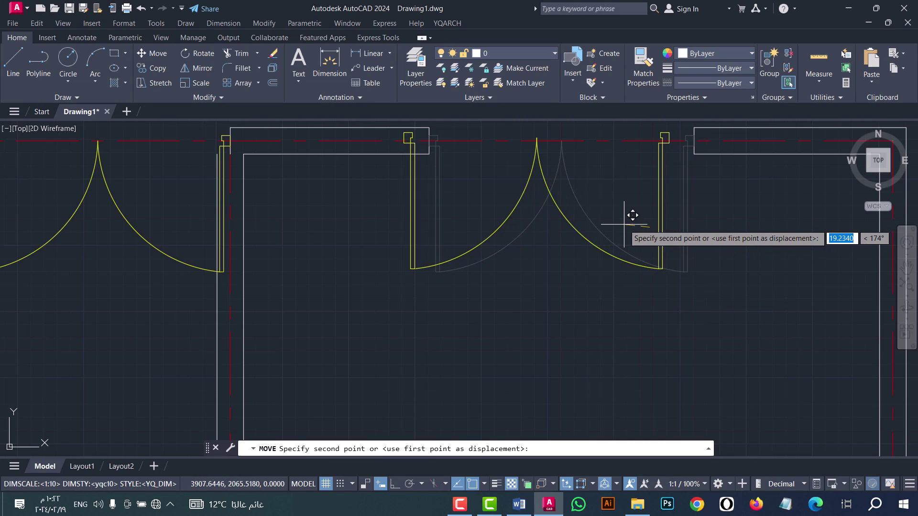
key("F8")
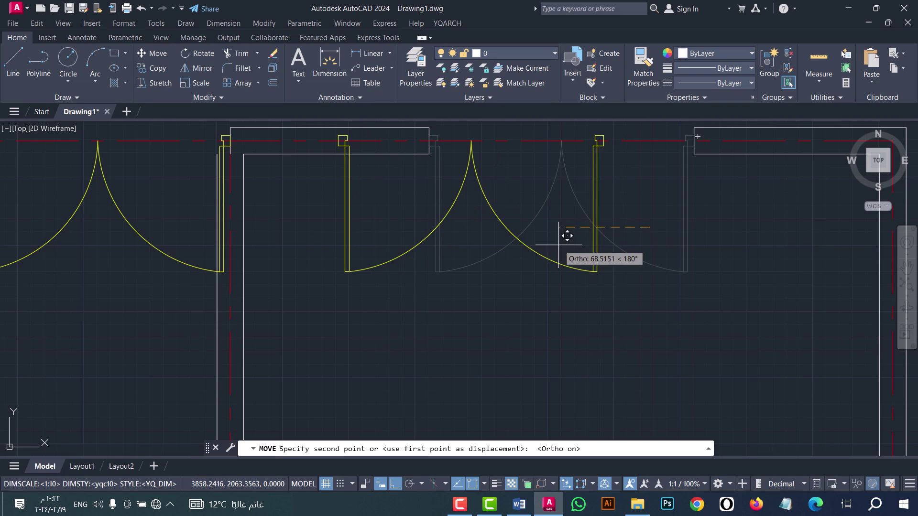
left_click(557, 246)
scroll(491, 297, "down", 2)
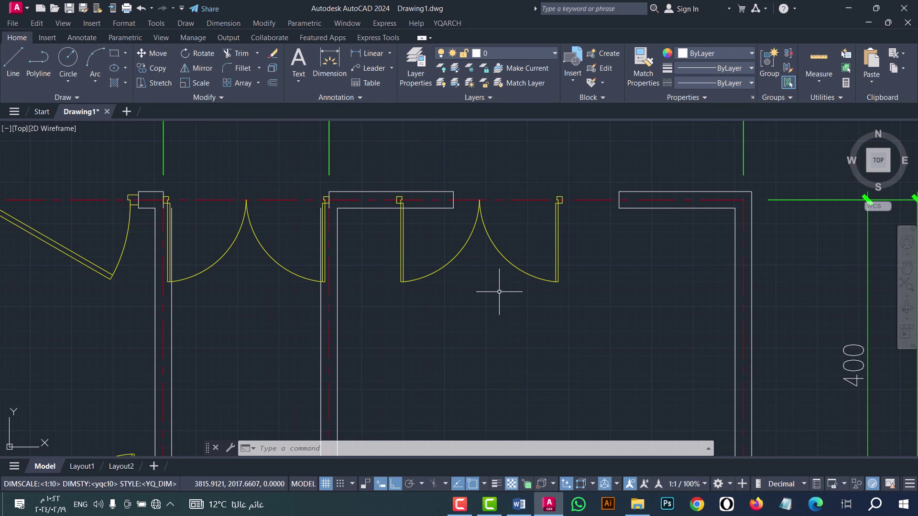
key("ctrl+z")
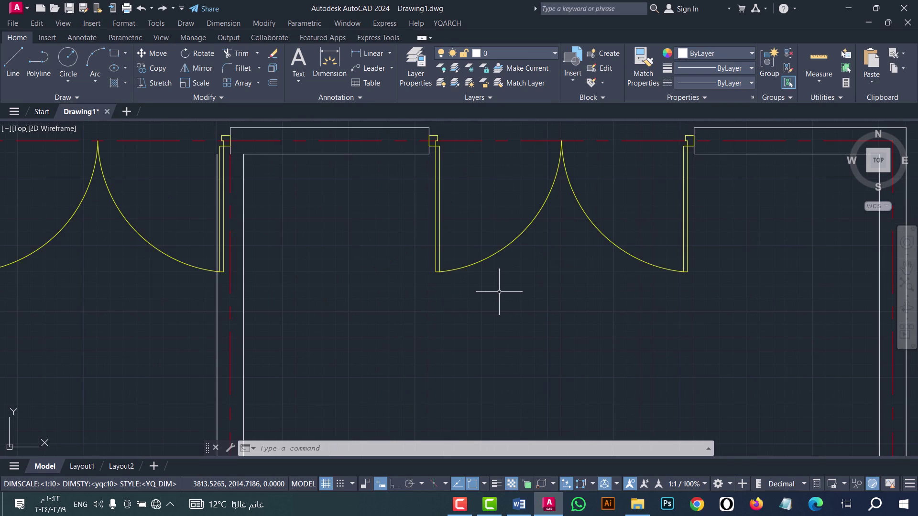
key("Return")
type("V")
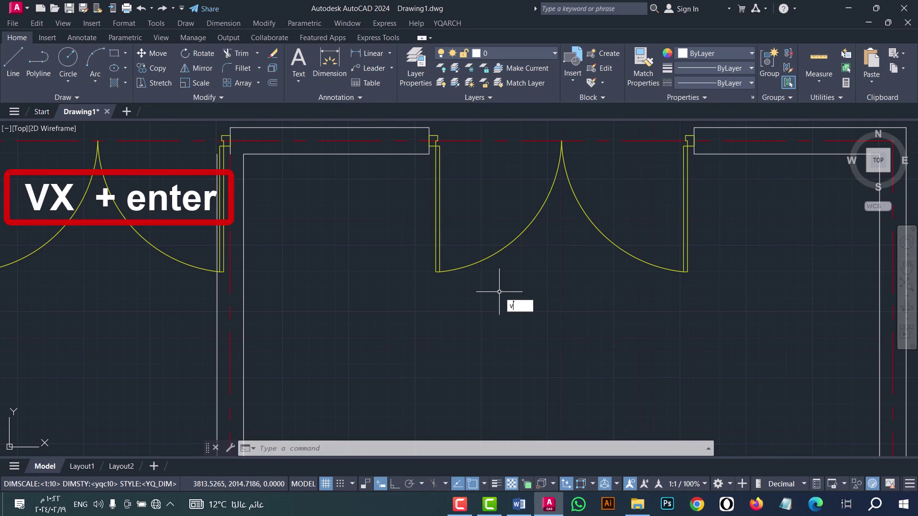
type("X")
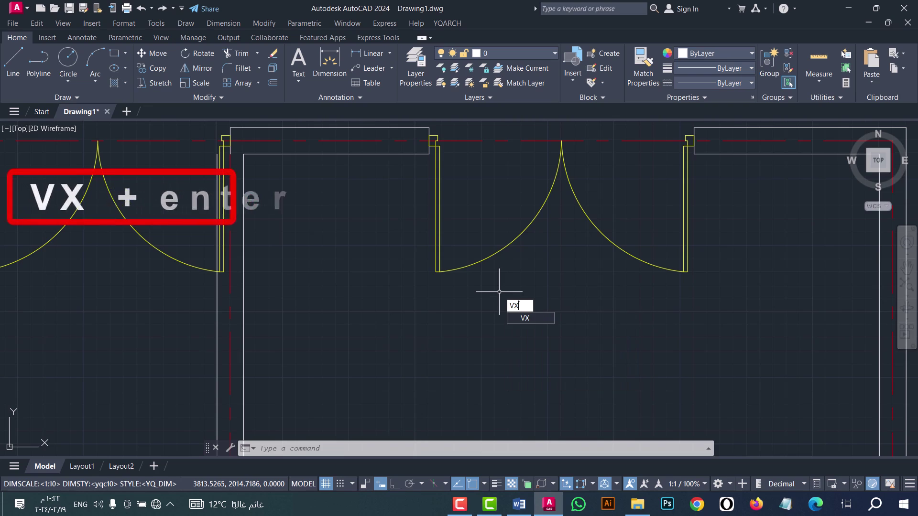
key("Return")
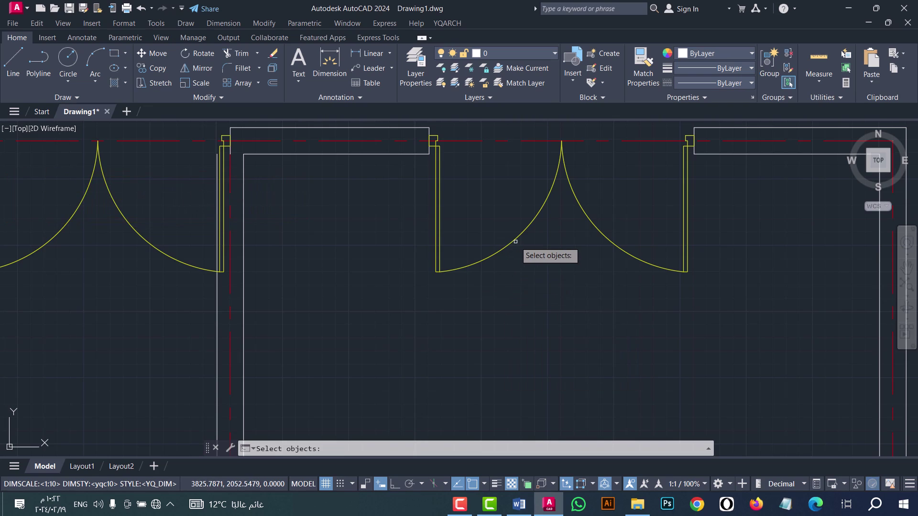
left_click(498, 256)
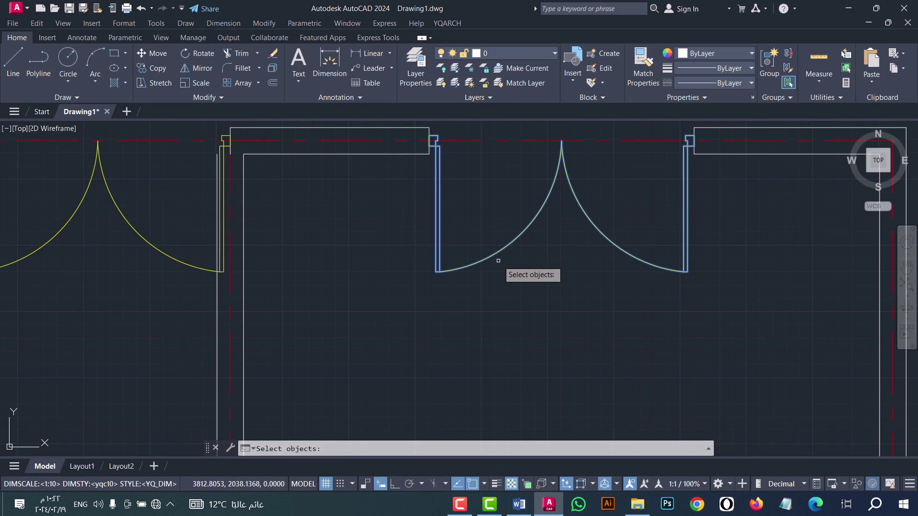
key("Return")
left_click(729, 300)
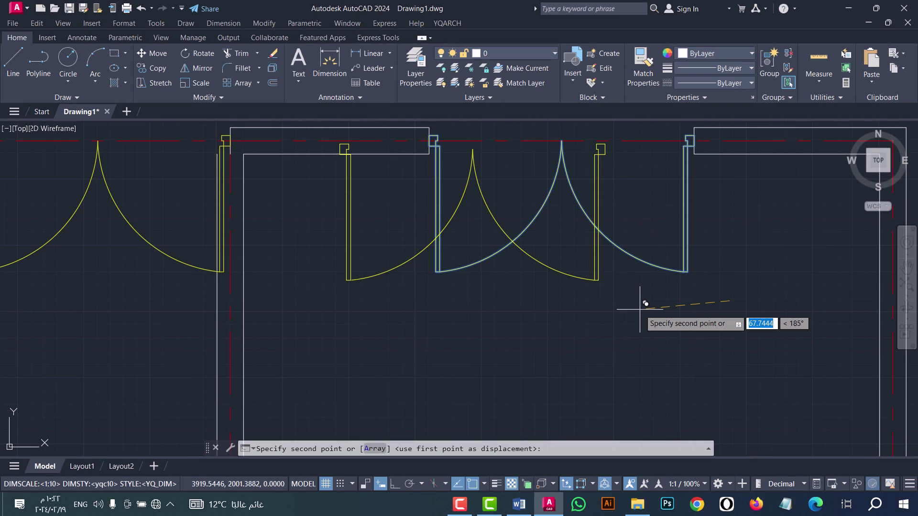
key("F8")
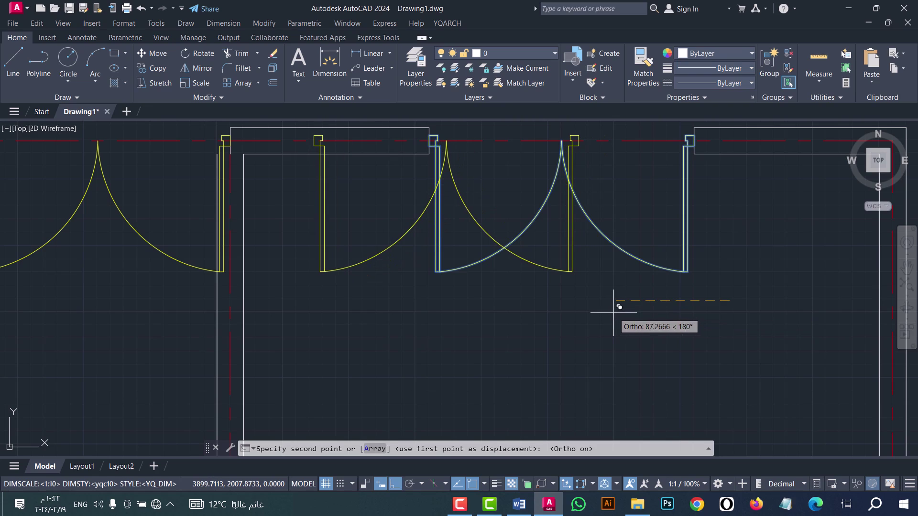
left_click(619, 306)
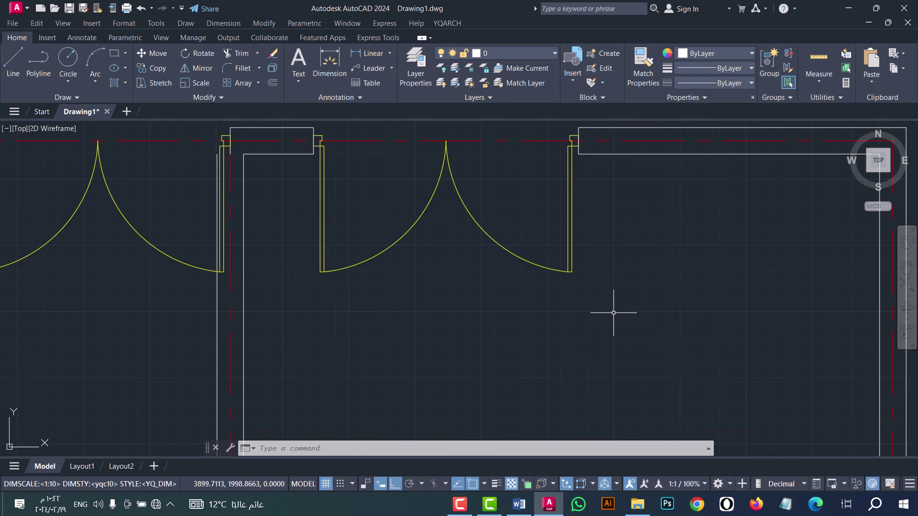
scroll(613, 312, "down", 2)
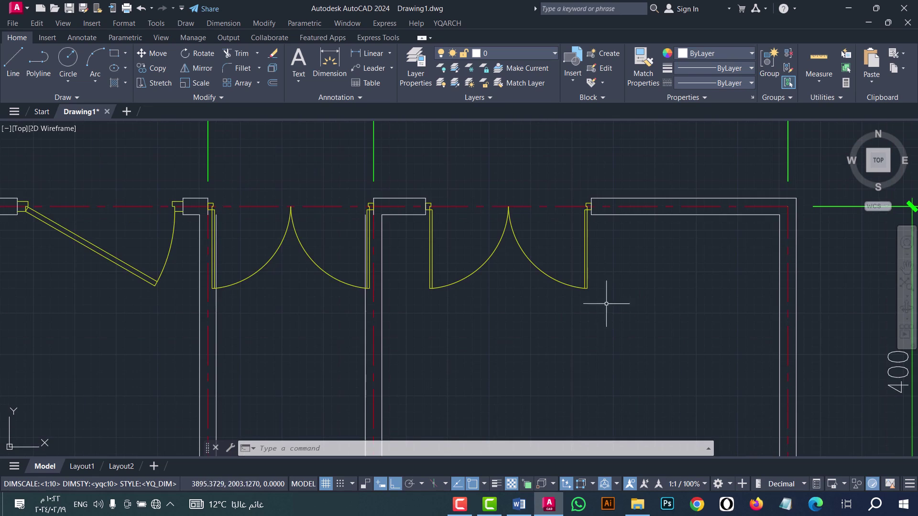
scroll(542, 236, "up", 2)
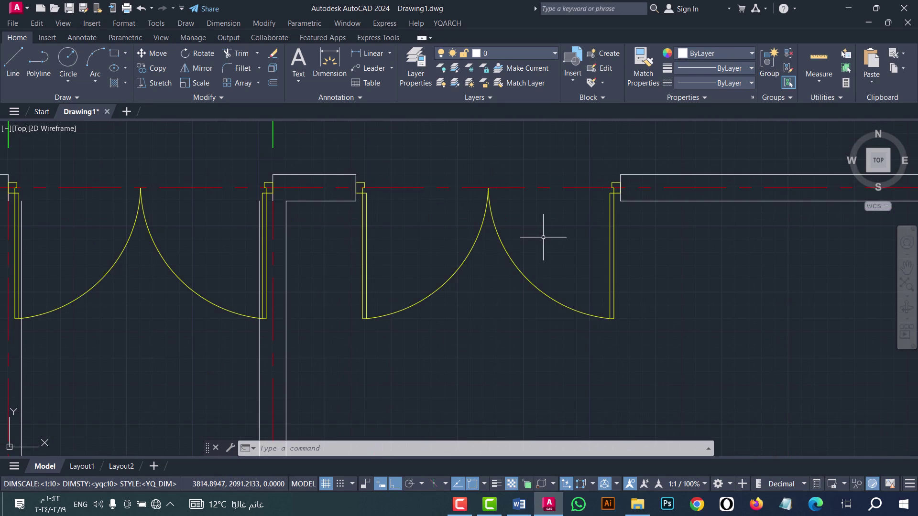
middle_click_drag(543, 253, 501, 206)
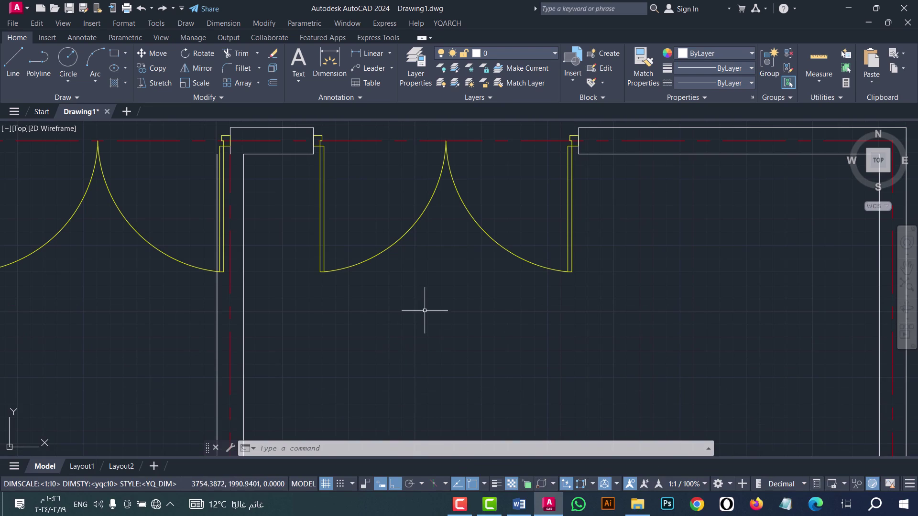
Step: Select the left swing door for mirror-copying with the RRX command
scroll(430, 287, "down", 8)
scroll(428, 318, "up", 4)
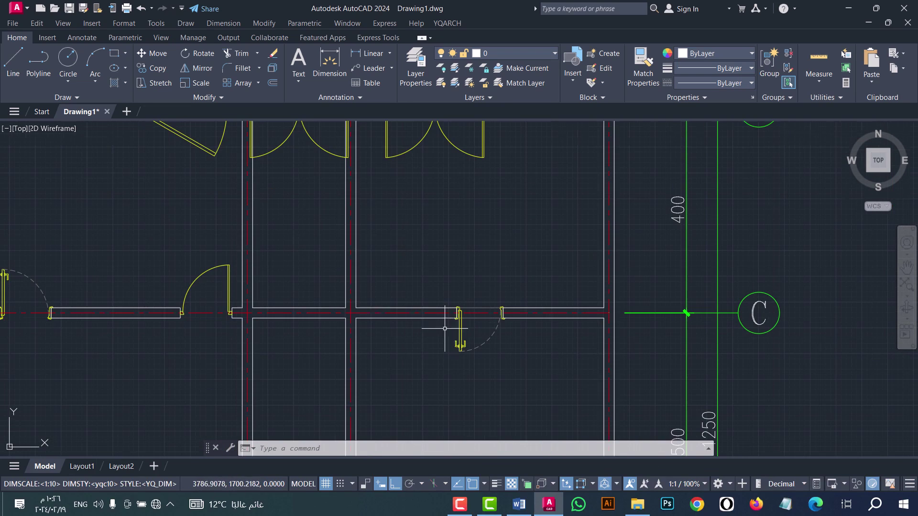
scroll(179, 327, "up", 2)
scroll(180, 327, "up", 2)
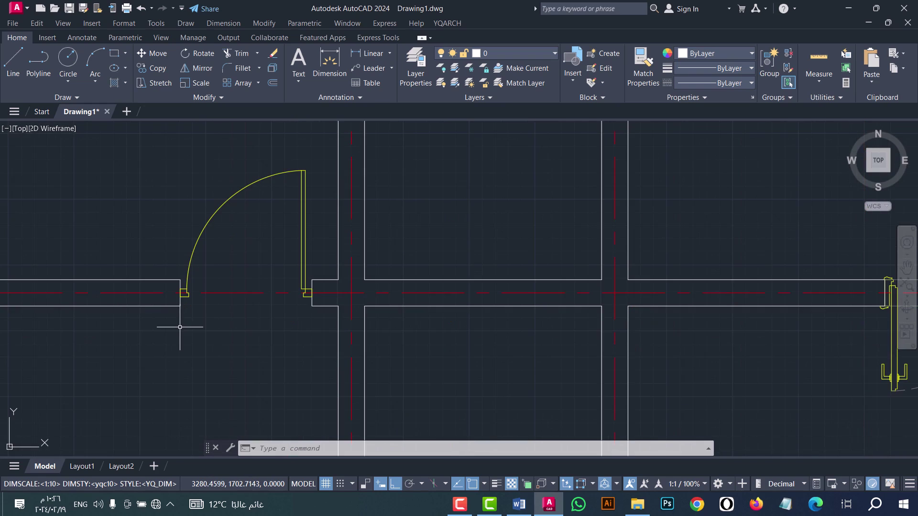
type("RR")
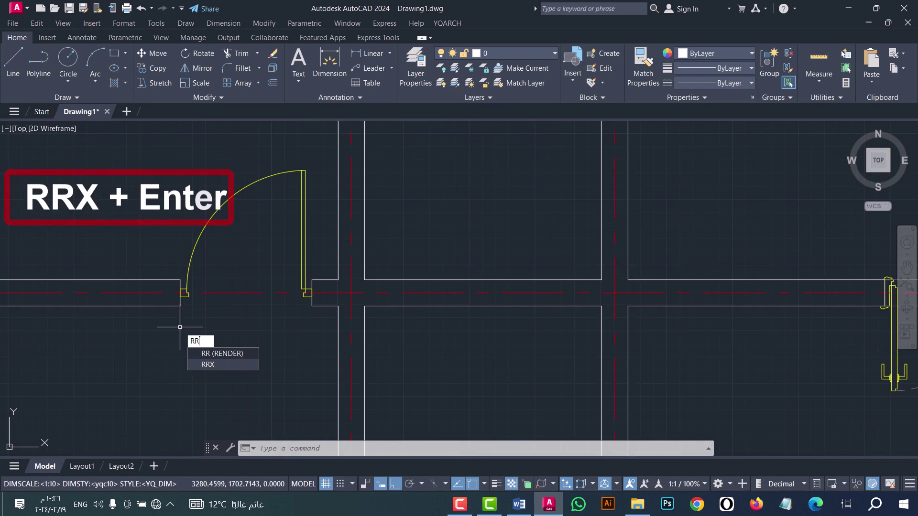
type("X")
key("Return")
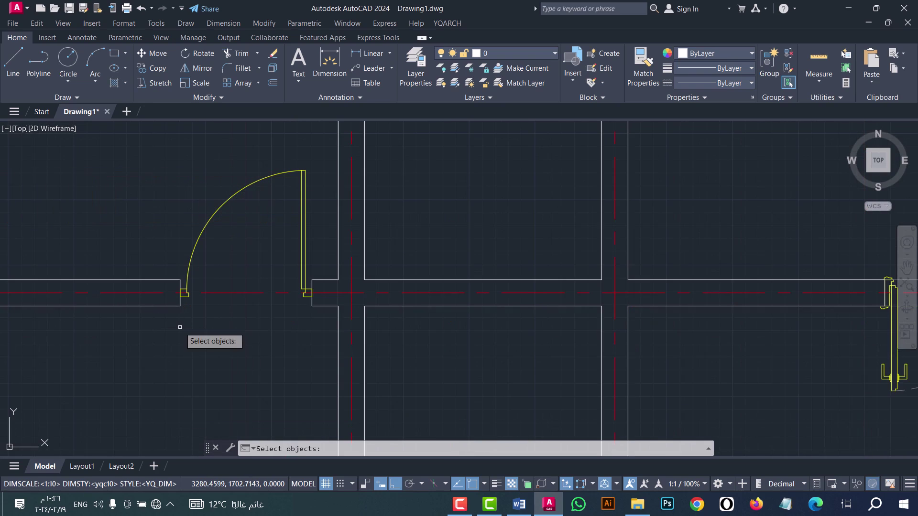
left_click(283, 199)
left_click(215, 148)
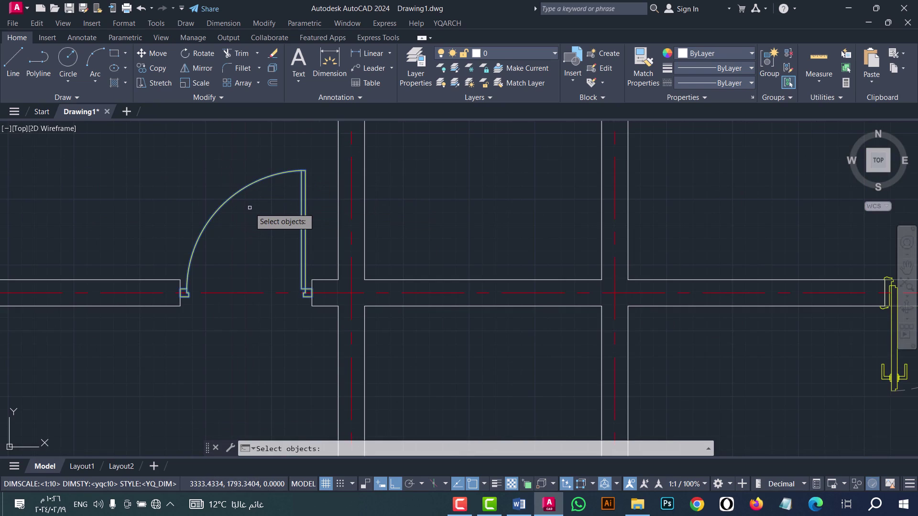
key("Return")
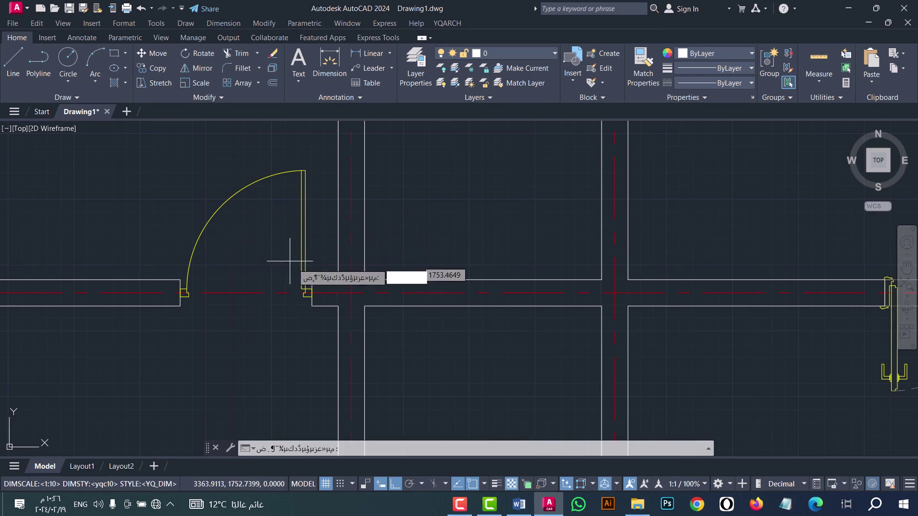
Step: Mirror the door about the vertical wall centreline, keeping the original
left_click(351, 293)
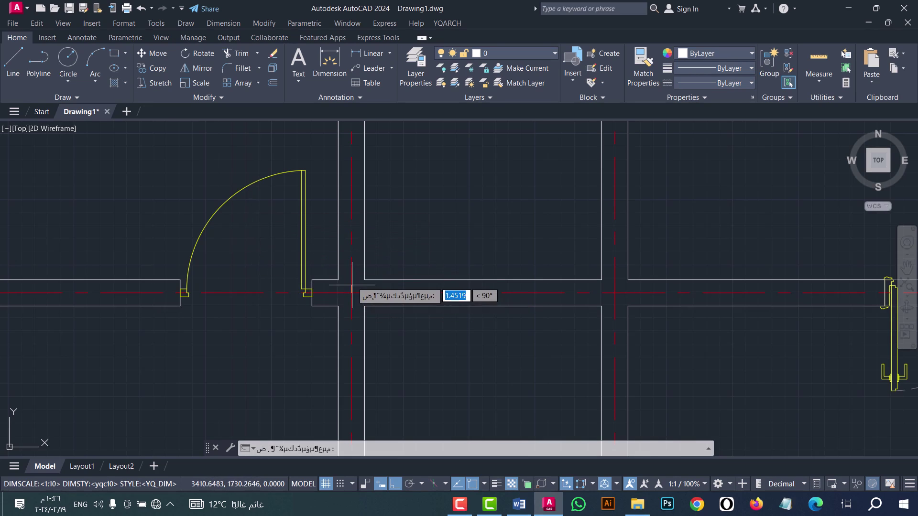
left_click(351, 156)
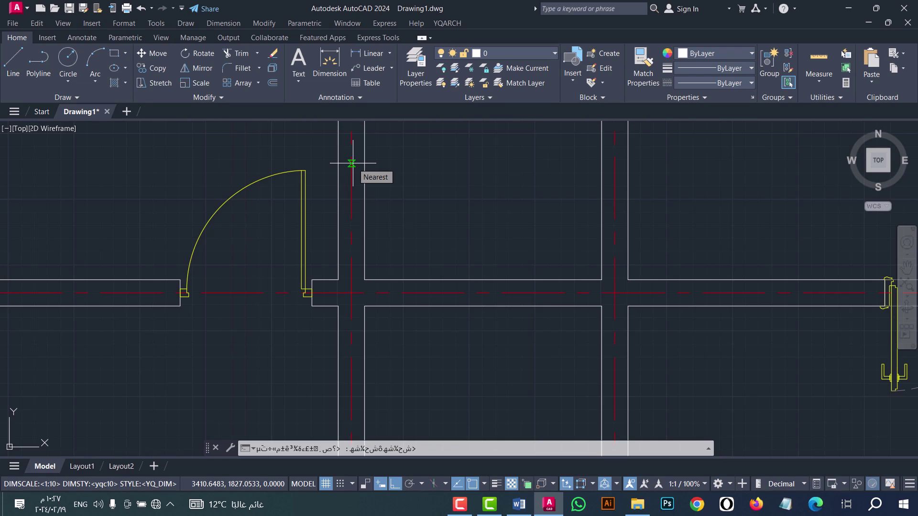
left_click(351, 163)
key("Return")
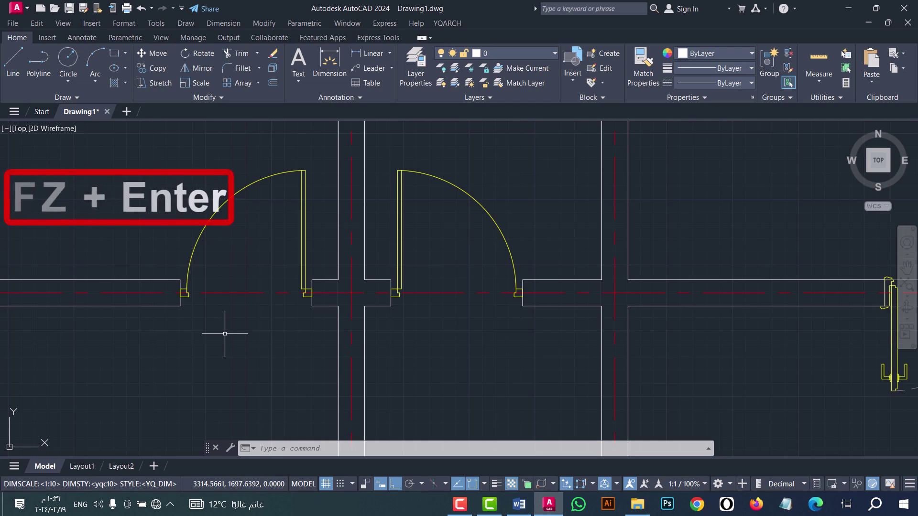
Step: Flip the mirrored door's swing so it opens downward below the top wall
type("fz")
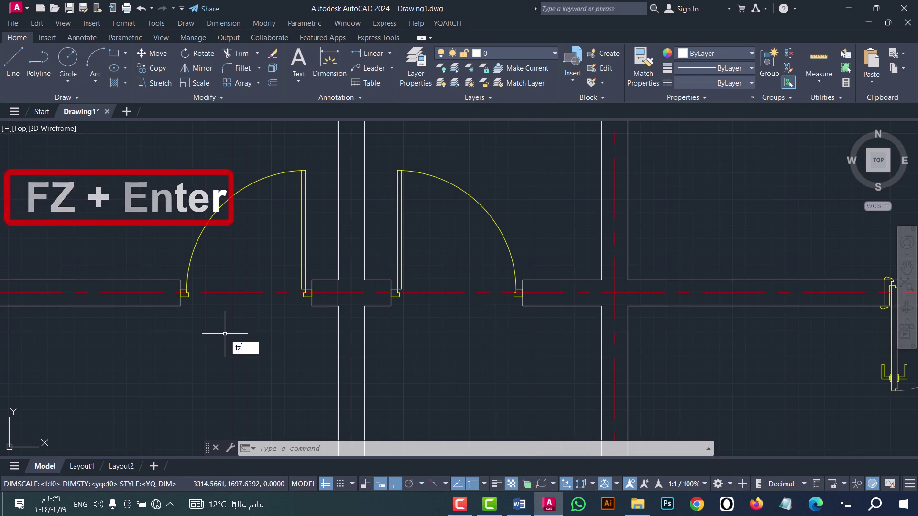
key("Return")
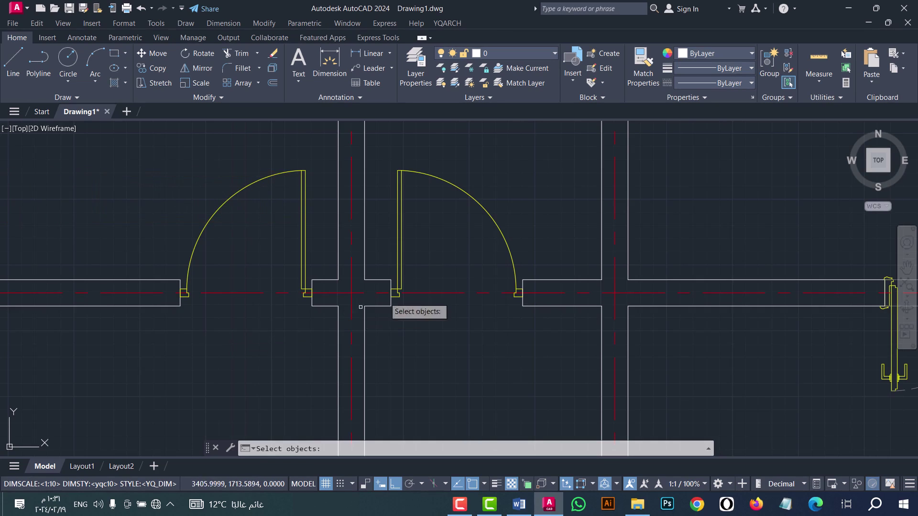
left_click(493, 223)
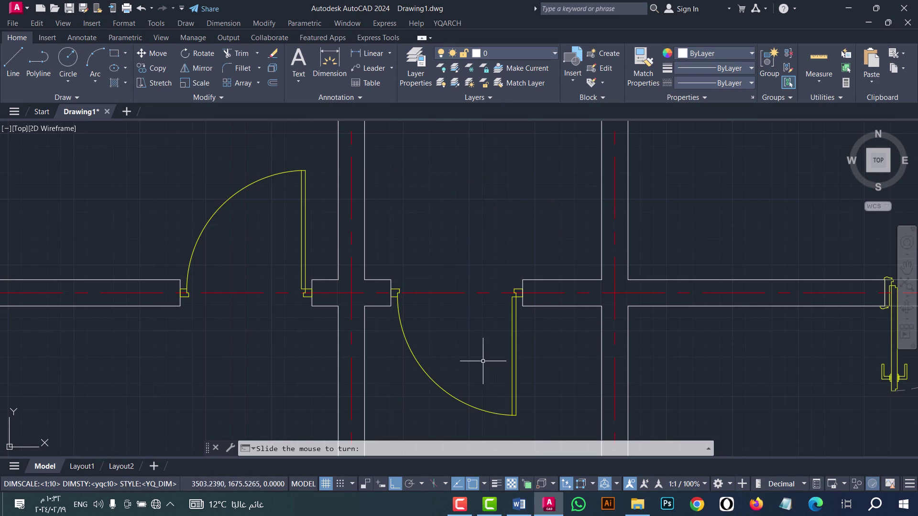
left_click(498, 349)
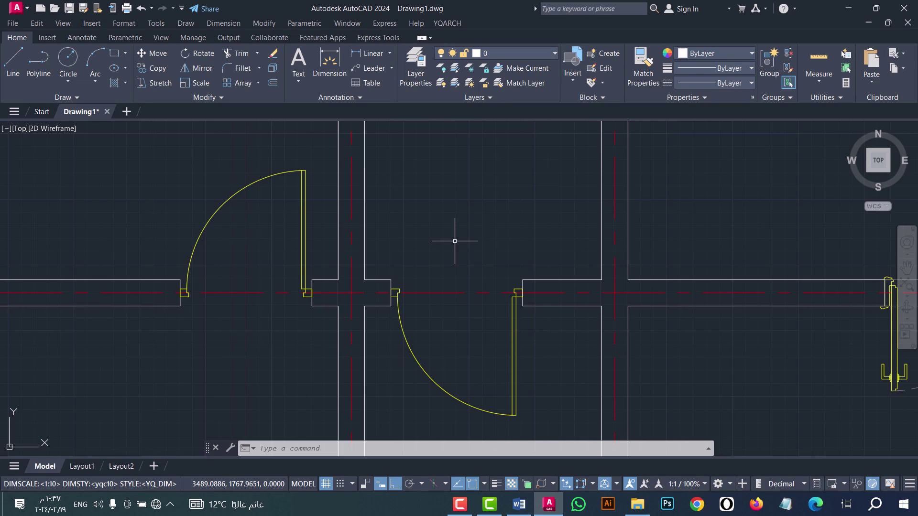
type("ss")
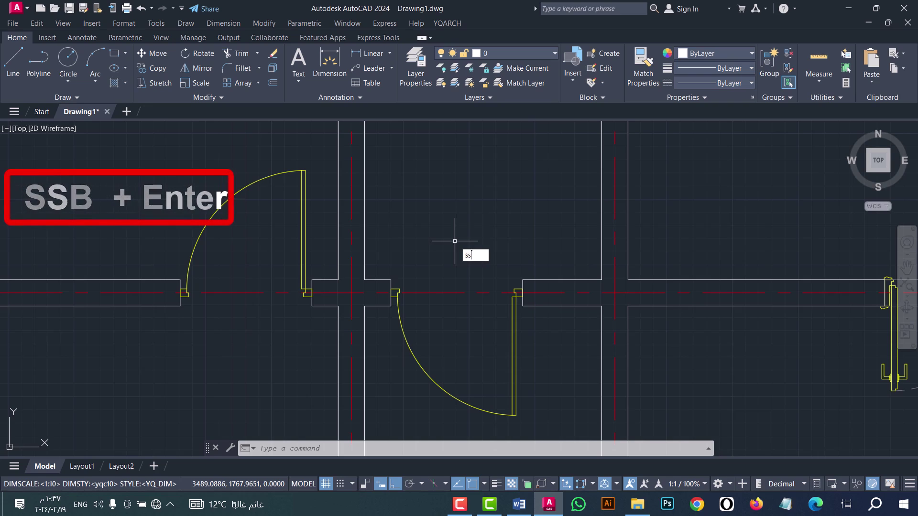
type("b")
Step: Replace the small left-wall door near grid line D with the top wall's double-door block
key("Return")
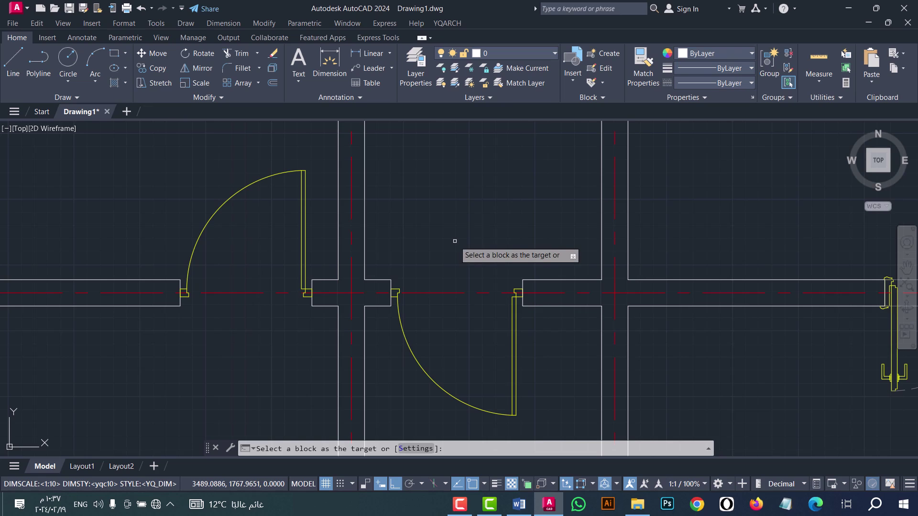
scroll(463, 246, "down", 4)
scroll(464, 248, "down", 5)
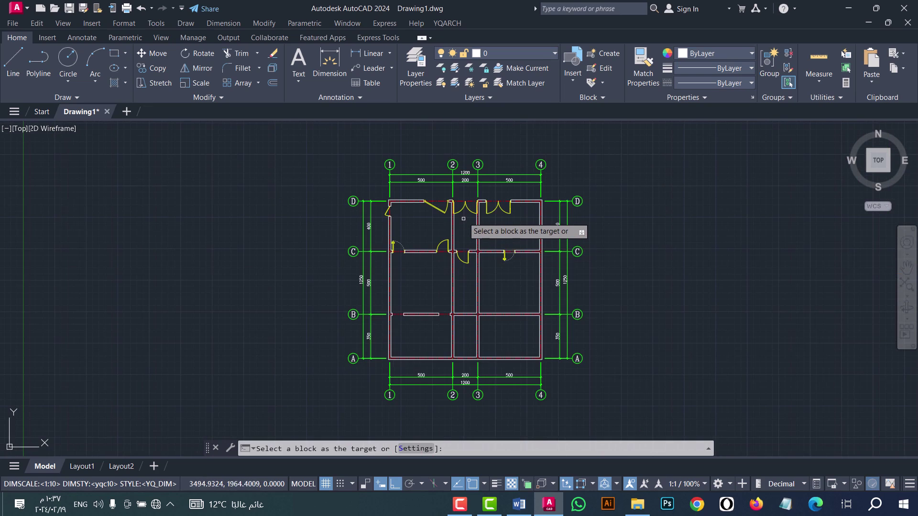
scroll(466, 229, "up", 2)
scroll(469, 210, "up", 2)
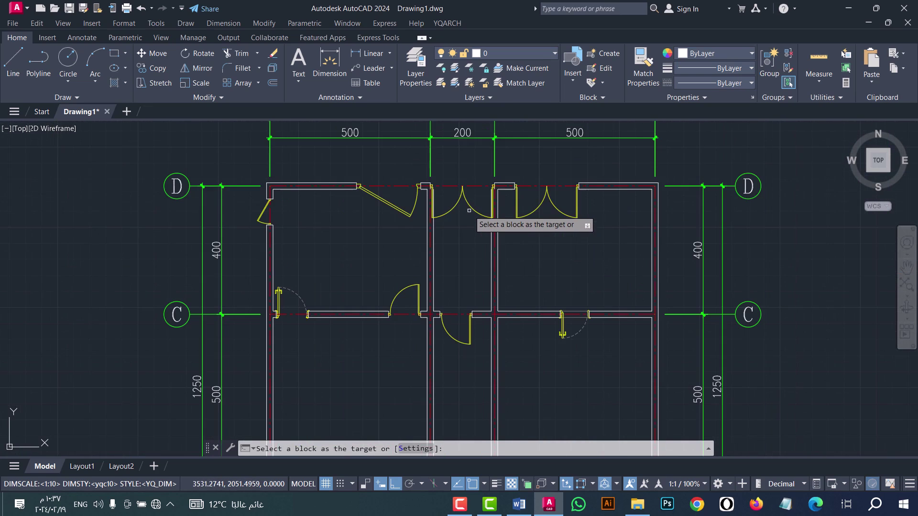
left_click(533, 209)
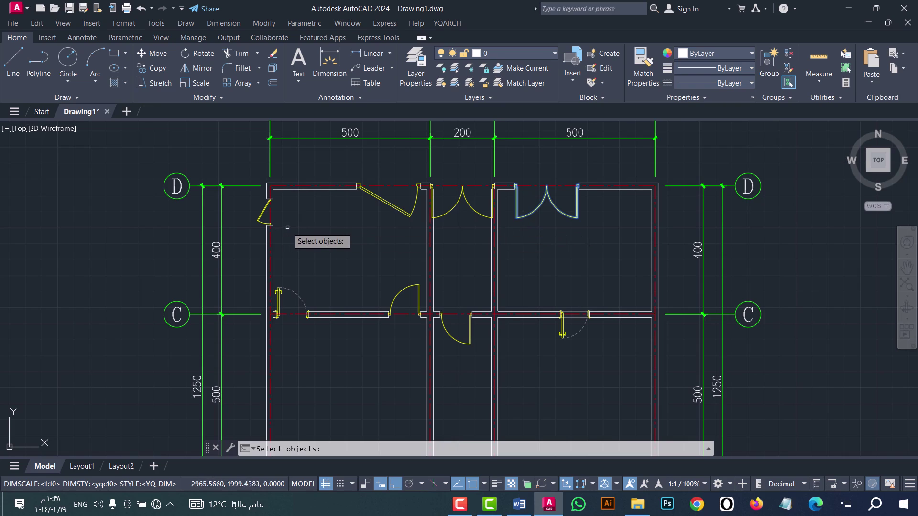
left_click(262, 211)
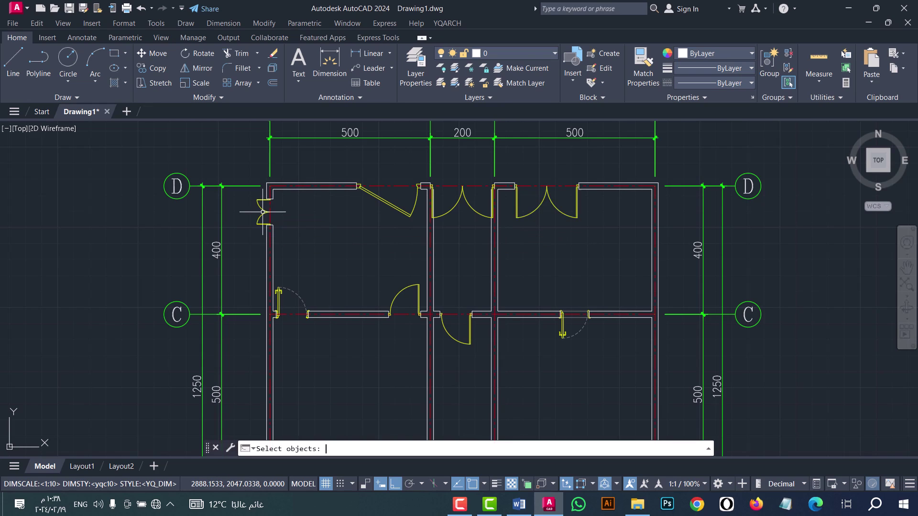
key("Return")
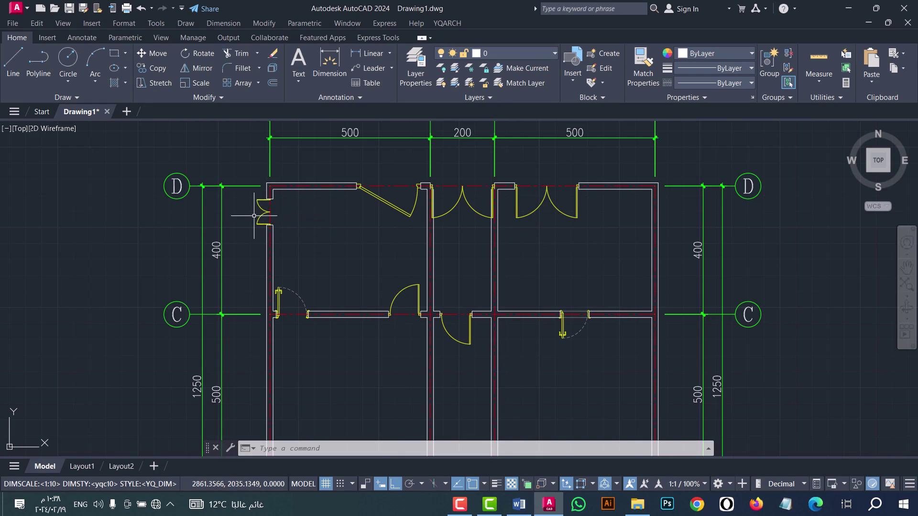
scroll(246, 209, "up", 4)
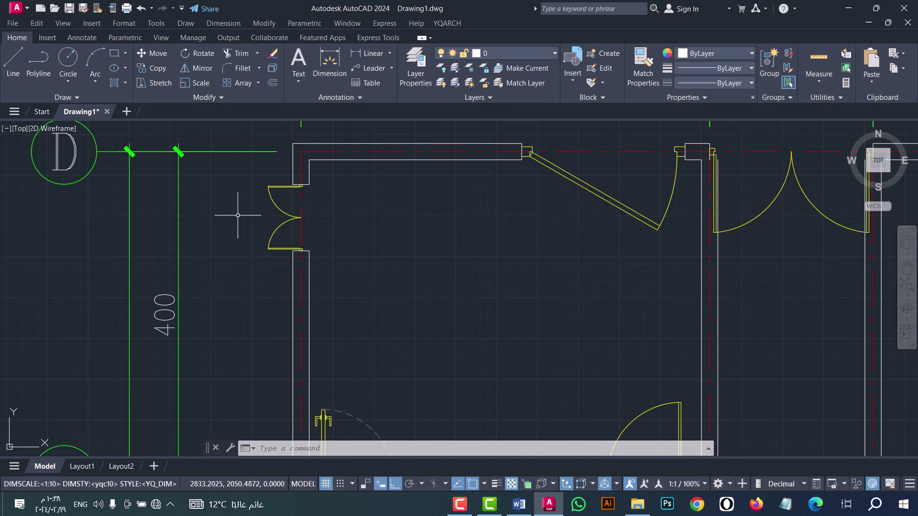
scroll(238, 215, "up", 2)
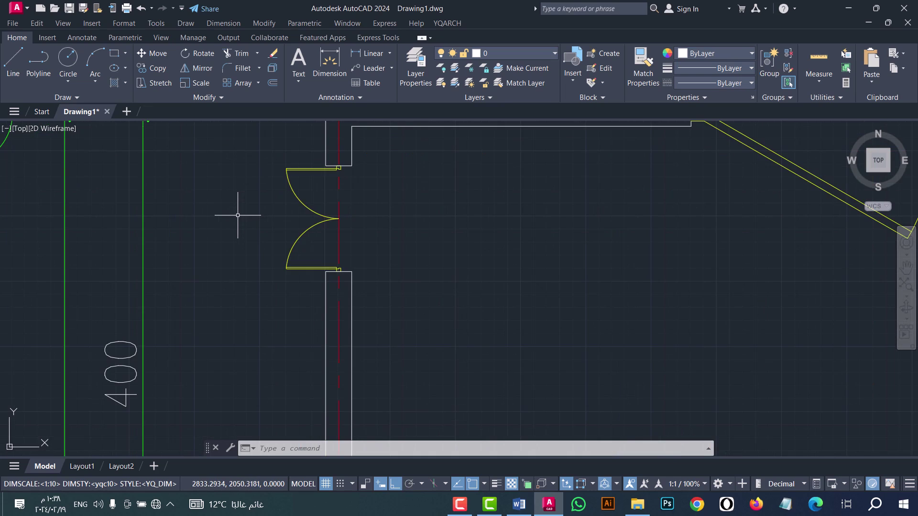